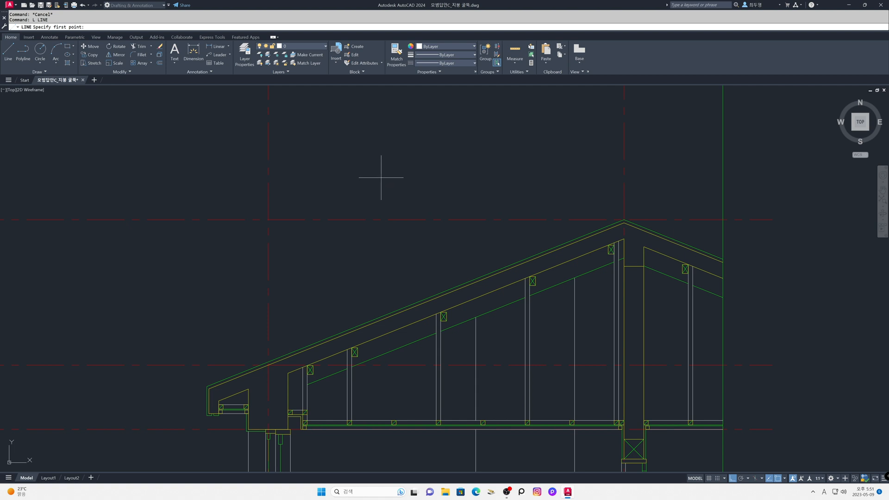
Step: Draw a horizontal line in the empty area above the roof slope and offset it 15 upward
{"action": "left_click", "coordinate": [383, 177]}
{"action": "left_click", "coordinate": [488, 177]}
{"action": "key", "text": "Return"}
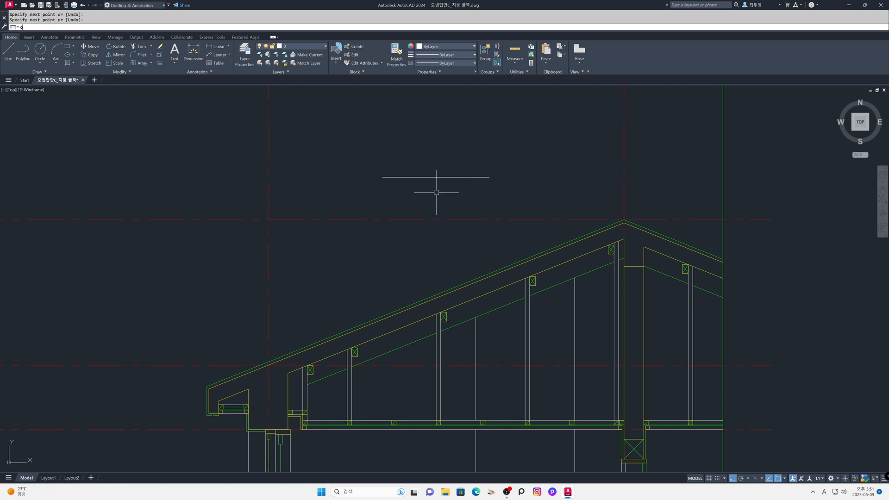
{"action": "type", "text": "o"}
{"action": "key", "text": "Return"}
{"action": "type", "text": "15"}
{"action": "key", "text": "Return"}
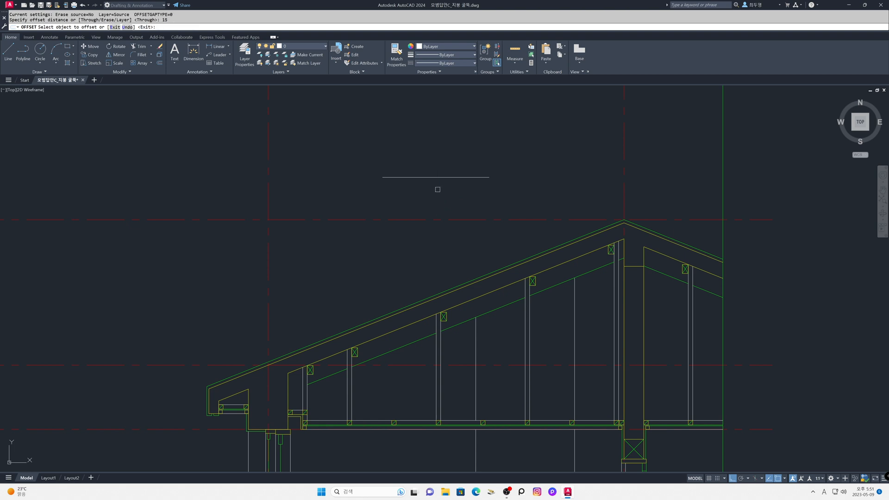
{"action": "left_click", "coordinate": [436, 177]}
{"action": "left_click", "coordinate": [436, 154]}
{"action": "key", "text": "Return"}
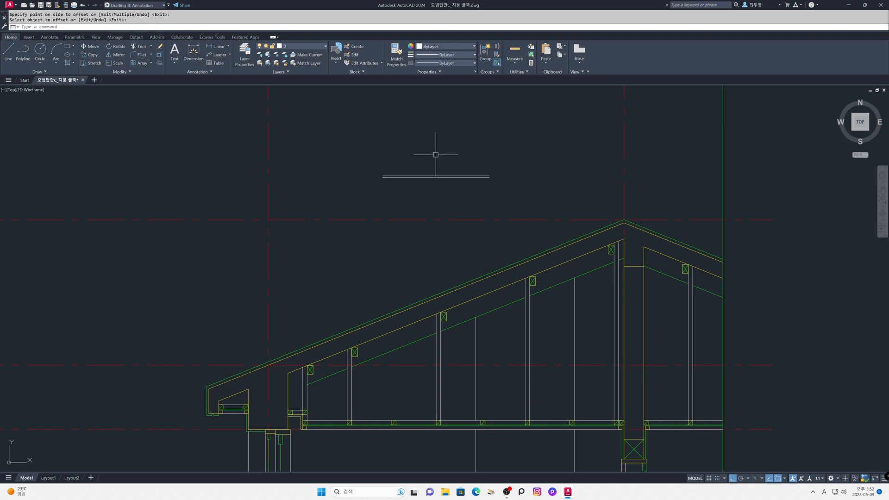
Step: Add two more parallel lines above the upper horizontal line at 15 spacing, making four guide lines
{"action": "type", "text": "z"}
{"action": "key", "text": "Return"}
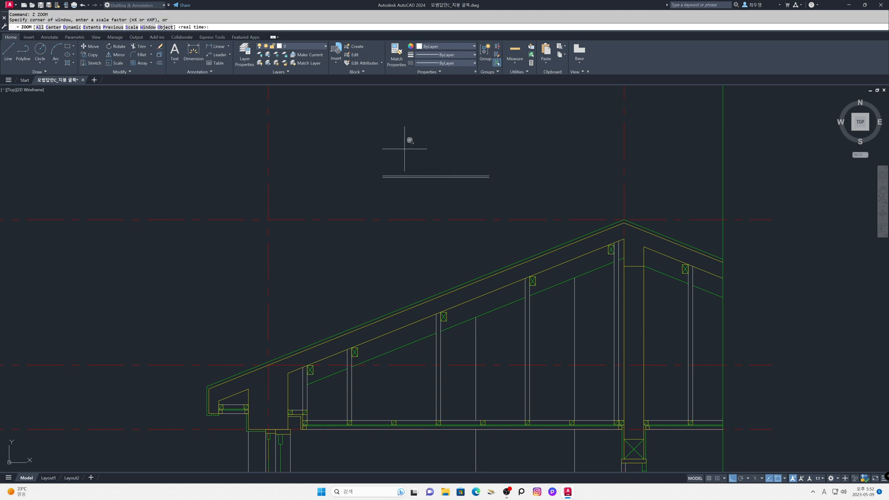
{"action": "left_click", "coordinate": [375, 143]}
{"action": "left_click", "coordinate": [494, 201]}
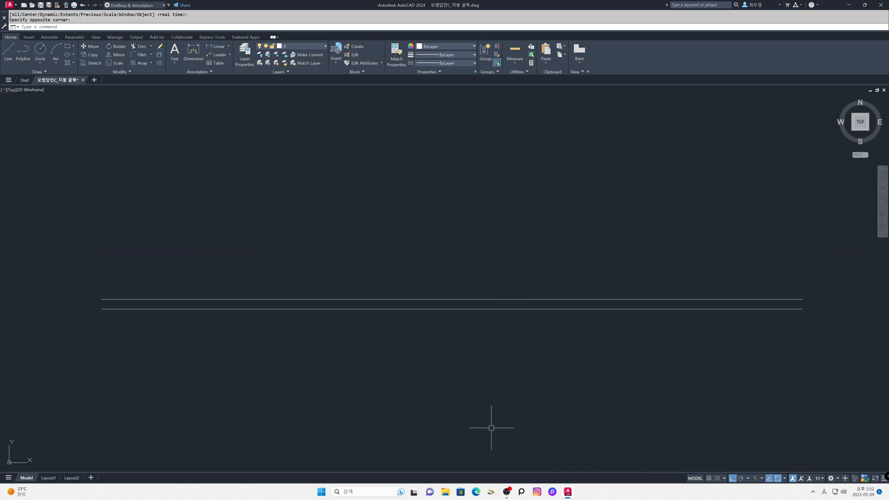
{"action": "type", "text": "o"}
{"action": "key", "text": "Return"}
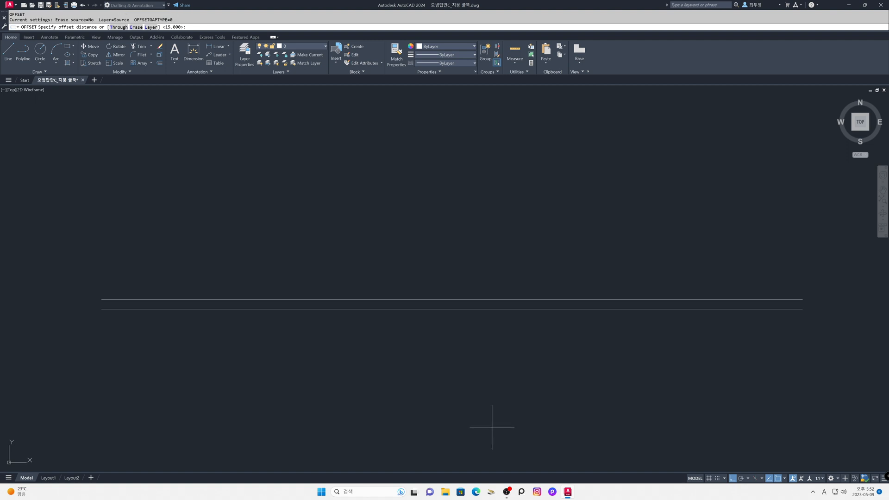
{"action": "key", "text": "Return"}
{"action": "left_click", "coordinate": [454, 299]}
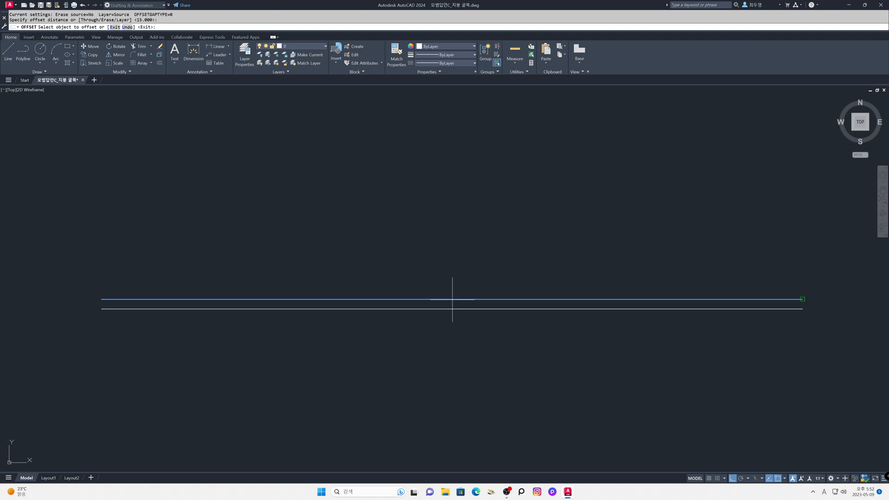
{"action": "left_click", "coordinate": [454, 276]}
{"action": "left_click", "coordinate": [456, 290]}
{"action": "key", "text": "Escape"}
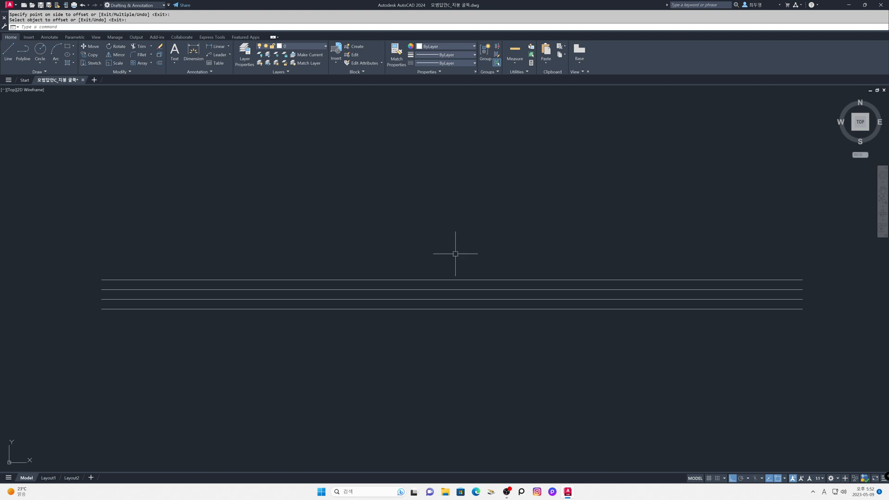
Step: Draw a vertical guide line crossing all four horizontal lines, left of their middle
{"action": "type", "text": "l"}
{"action": "key", "text": "Return"}
{"action": "left_click", "coordinate": [351, 223]}
{"action": "left_click", "coordinate": [354, 368]}
{"action": "key", "text": "Return"}
Step: Offset the vertical guide line 350 to the right
{"action": "type", "text": "o"}
{"action": "key", "text": "Return"}
{"action": "type", "text": "350"}
{"action": "key", "text": "Return"}
{"action": "left_click", "coordinate": [351, 359]}
{"action": "left_click", "coordinate": [371, 363]}
{"action": "key", "text": "Return"}
Step: Offset the right vertical guide line 15 inward, toward the left one
{"action": "key", "text": "Return"}
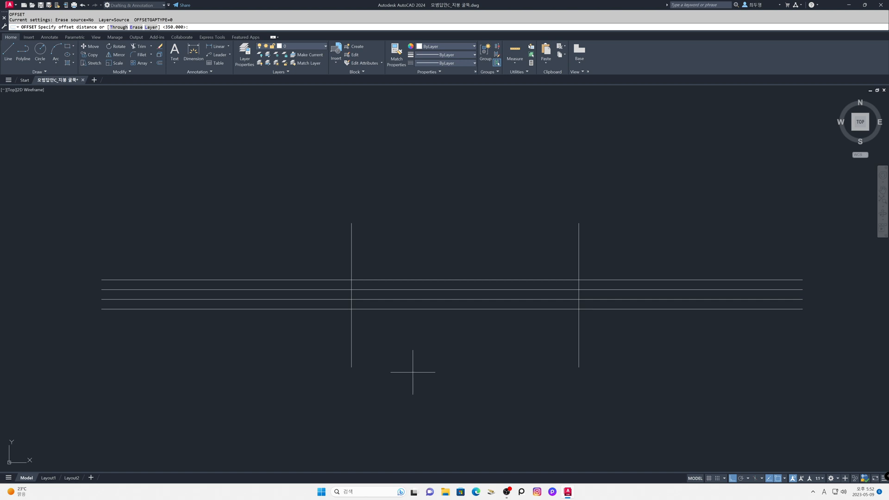
{"action": "key", "text": "Return"}
{"action": "left_click", "coordinate": [577, 362]}
{"action": "left_click", "coordinate": [530, 357]}
Step: On the fin layer with Ortho off, draw the closed, sloping roof tile outline with its hooked right end through the guide-line intersections
{"action": "key", "text": "Return"}
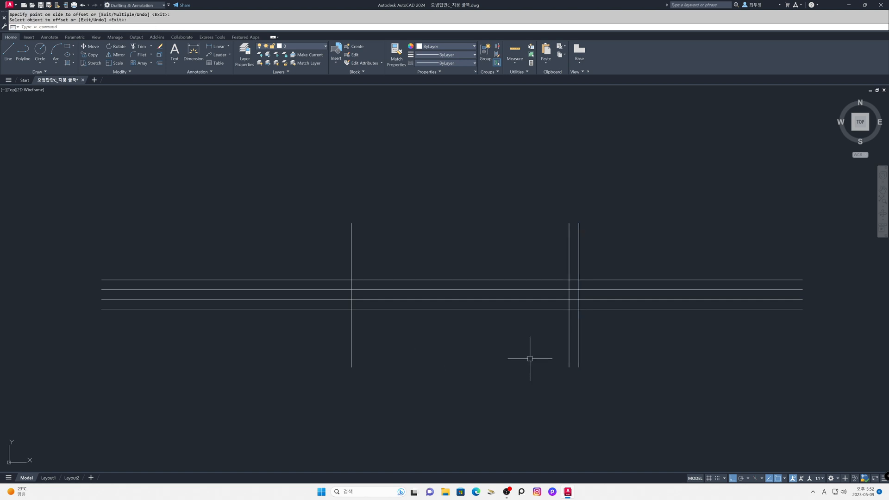
{"action": "left_click", "coordinate": [318, 47]}
{"action": "left_click", "coordinate": [313, 90]}
{"action": "type", "text": "l"}
{"action": "key", "text": "Return"}
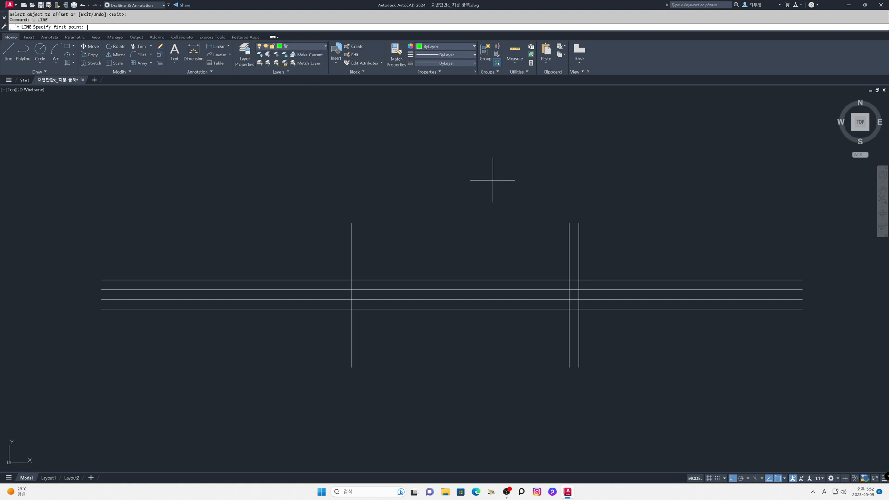
{"action": "key", "text": "F8"}
{"action": "left_click", "coordinate": [578, 289]}
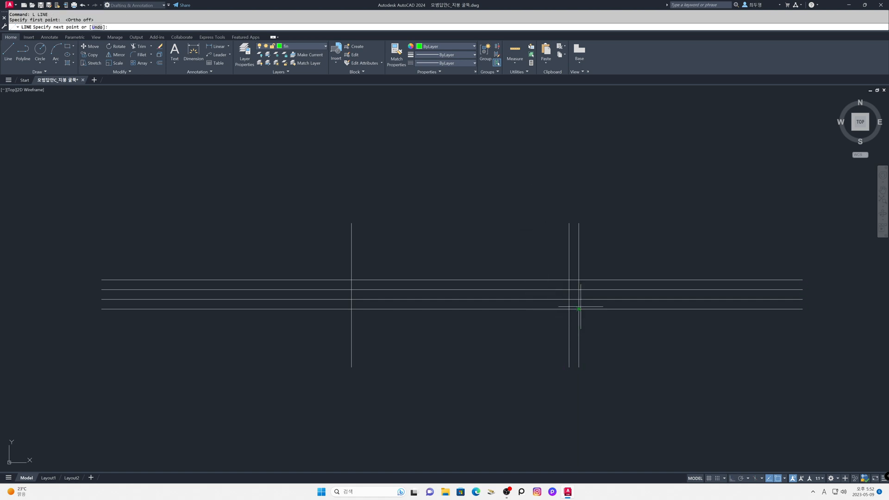
{"action": "left_click", "coordinate": [351, 279]}
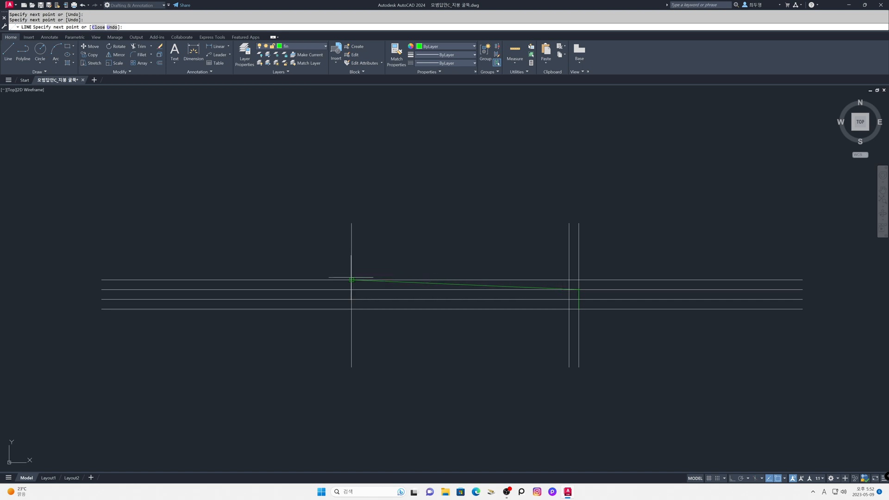
{"action": "left_click", "coordinate": [569, 299]}
{"action": "left_click", "coordinate": [569, 309]}
{"action": "left_click", "coordinate": [578, 309]}
{"action": "key", "text": "space"}
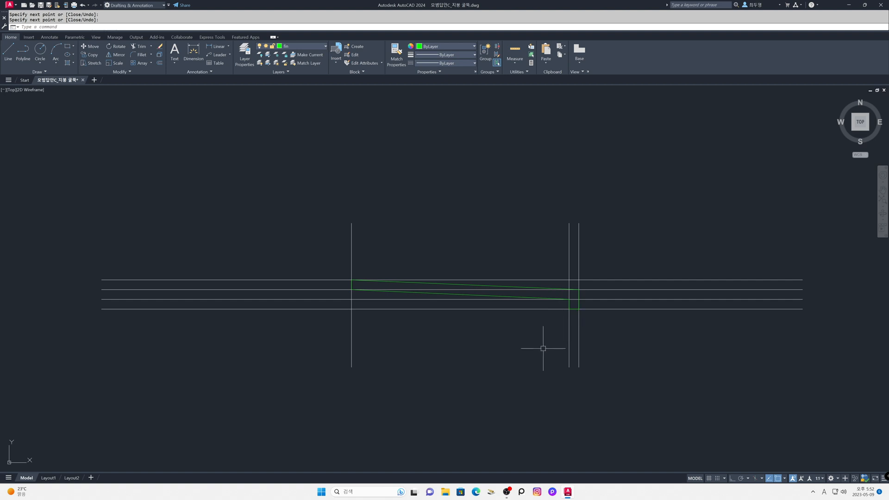
Step: Turn off object snap tracking and erase all horizontal and vertical guide lines around the tile outline
{"action": "left_click", "coordinate": [769, 478]}
{"action": "type", "text": "e"}
{"action": "key", "text": "space"}
{"action": "left_click", "coordinate": [621, 352]}
{"action": "left_click", "coordinate": [342, 324]}
{"action": "left_click", "coordinate": [313, 329]}
{"action": "left_click", "coordinate": [287, 257]}
{"action": "key", "text": "space"}
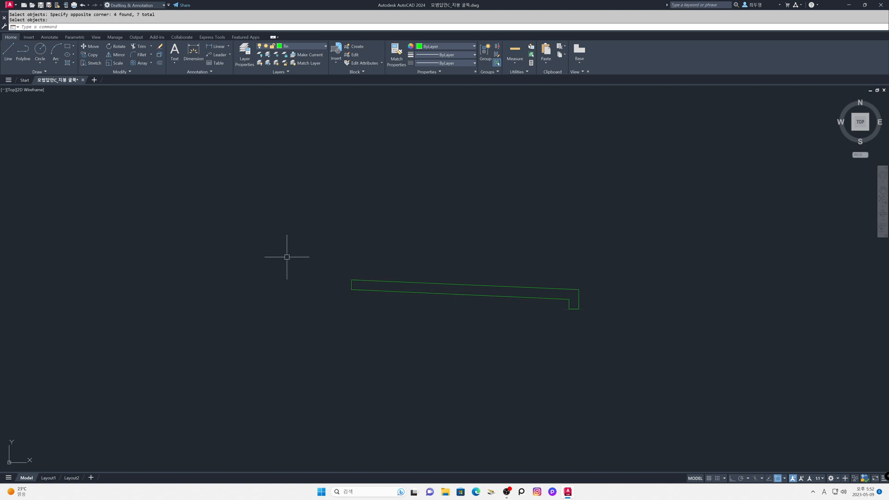
Step: Move the tile outline by its lower-right hook corner onto the outer top corner of the roof eaves
{"action": "type", "text": "m"}
{"action": "key", "text": "space"}
{"action": "left_click", "coordinate": [312, 248]}
{"action": "left_click", "coordinate": [580, 353]}
{"action": "key", "text": "space"}
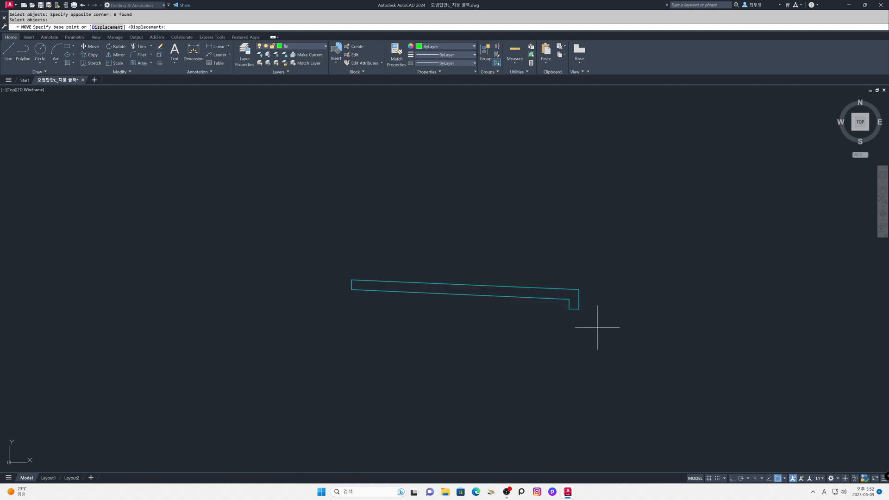
{"action": "left_click", "coordinate": [578, 309]}
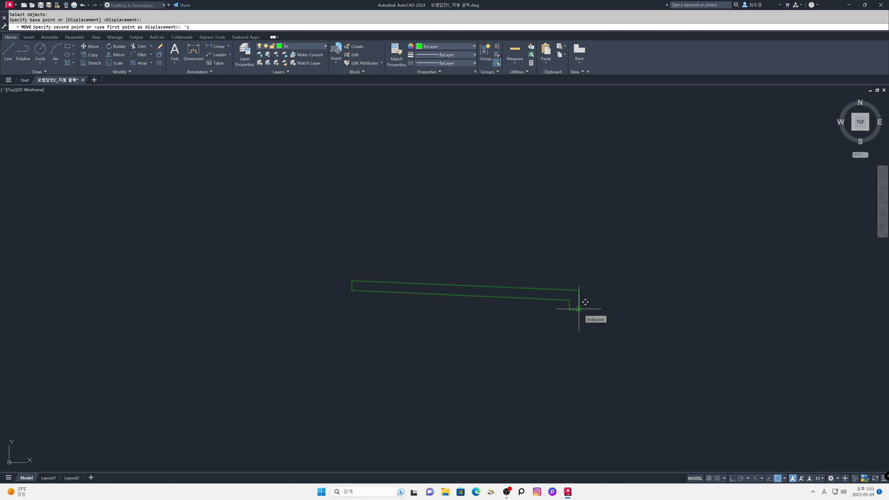
{"action": "key", "text": "space"}
{"action": "type", "text": "p"}
{"action": "key", "text": "Return"}
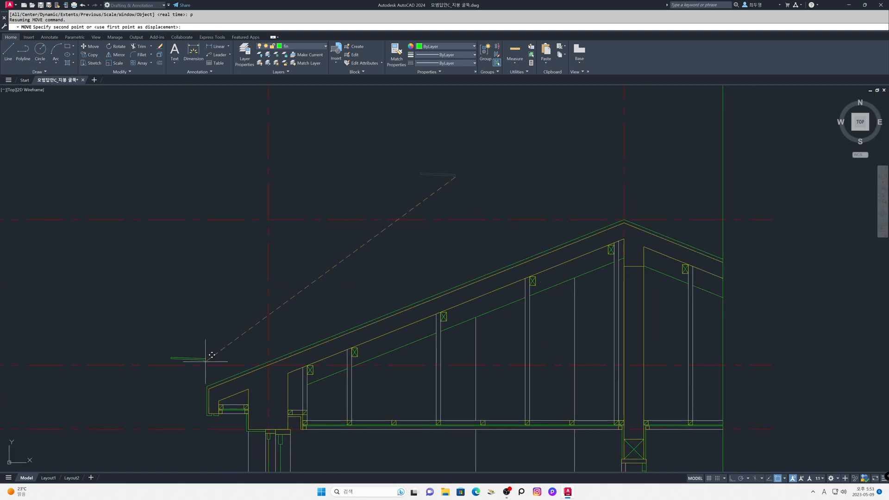
{"action": "left_click", "coordinate": [206, 385]}
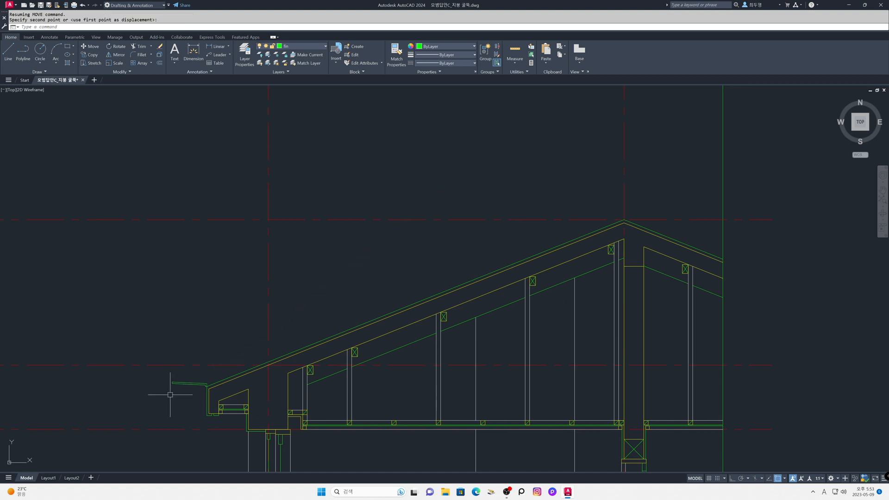
Step: Rotate the tile outline about the eaves corner so it is inclined with the roof slope
{"action": "type", "text": "z"}
{"action": "key", "text": "Return"}
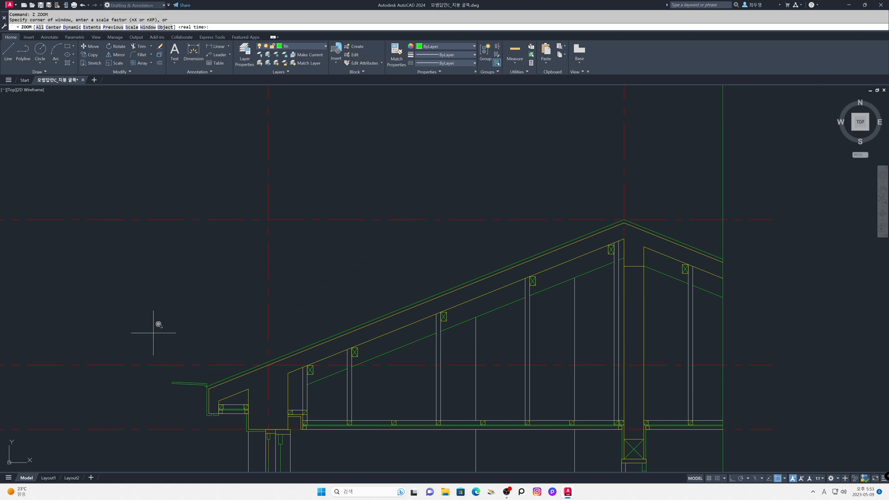
{"action": "left_click", "coordinate": [152, 302]}
{"action": "left_click", "coordinate": [317, 442]}
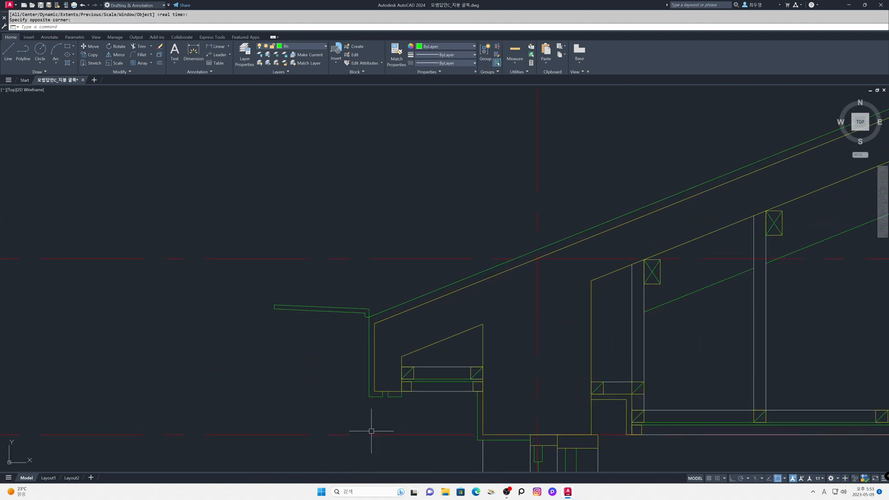
{"action": "type", "text": "ro"}
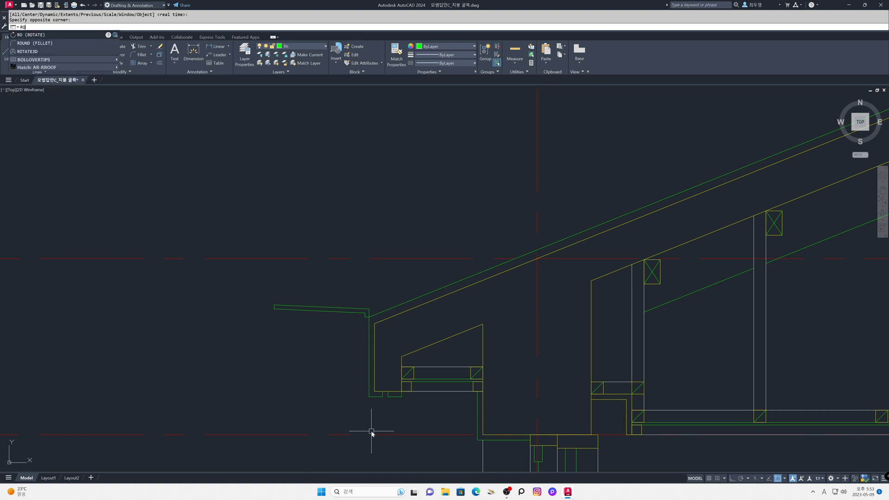
{"action": "key", "text": "Return"}
{"action": "type", "text": "p"}
{"action": "key", "text": "Return"}
Step: Create a path array of the tile outline along the outer green roof slope line with an item spacing of 320
{"action": "key", "text": "Return"}
{"action": "left_click", "coordinate": [369, 317]}
{"action": "left_click", "coordinate": [536, 250]}
{"action": "type", "text": "ar"}
{"action": "key", "text": "Return"}
{"action": "left_click", "coordinate": [256, 276]}
{"action": "left_click", "coordinate": [389, 369]}
{"action": "key", "text": "Return"}
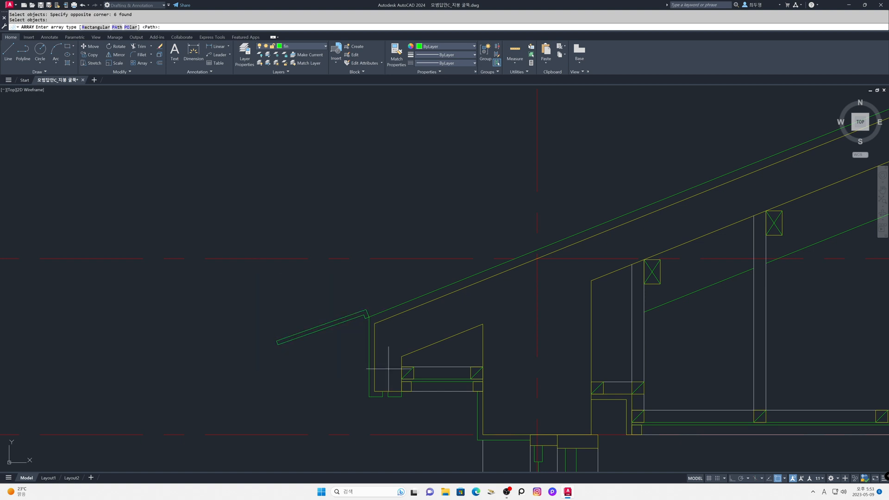
{"action": "key", "text": "Return"}
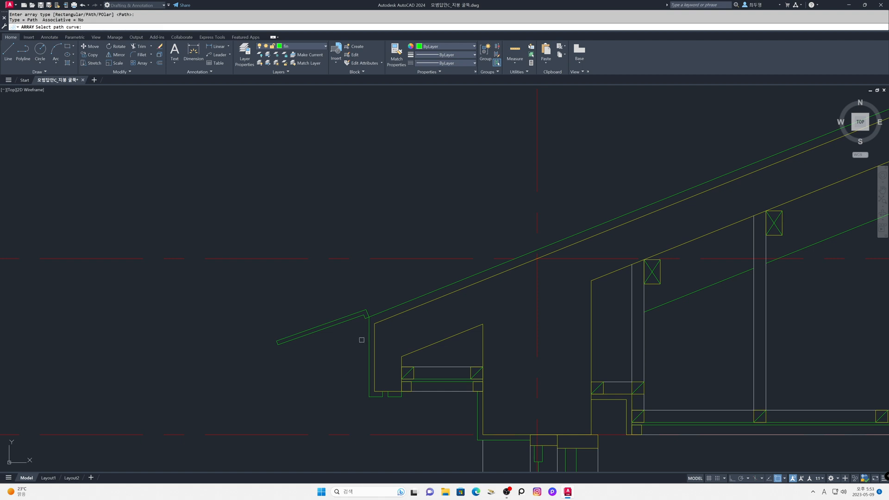
{"action": "left_click", "coordinate": [375, 318]}
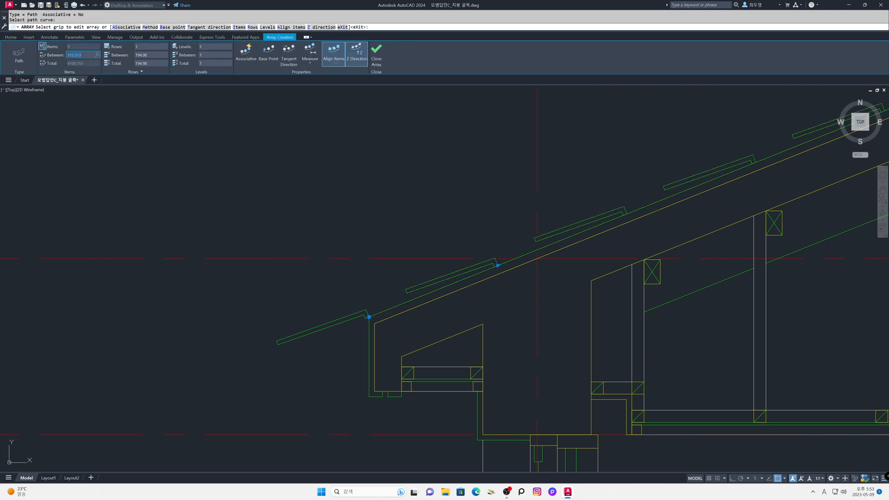
{"action": "type", "text": "320"}
{"action": "key", "text": "Return"}
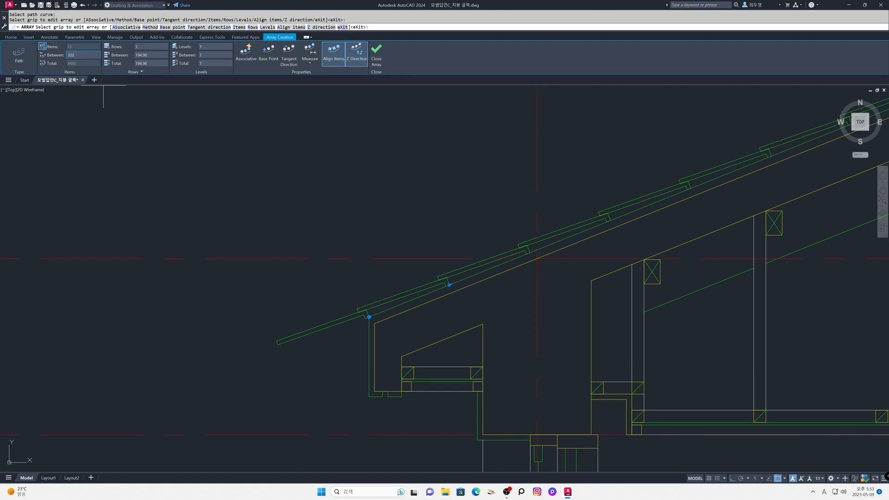
{"action": "key", "text": "Return"}
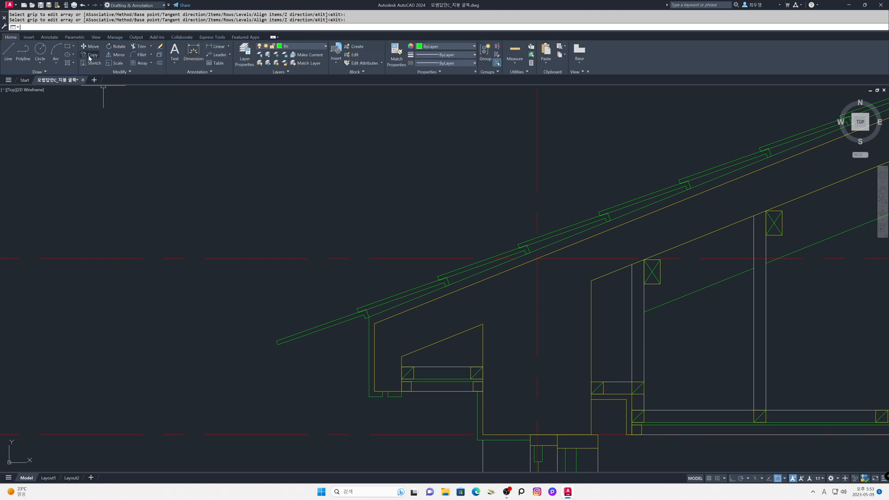
Step: Erase the long edges and outer end of the lowest tile, which overhangs beyond the eaves
{"action": "type", "text": "z"}
{"action": "key", "text": "Return"}
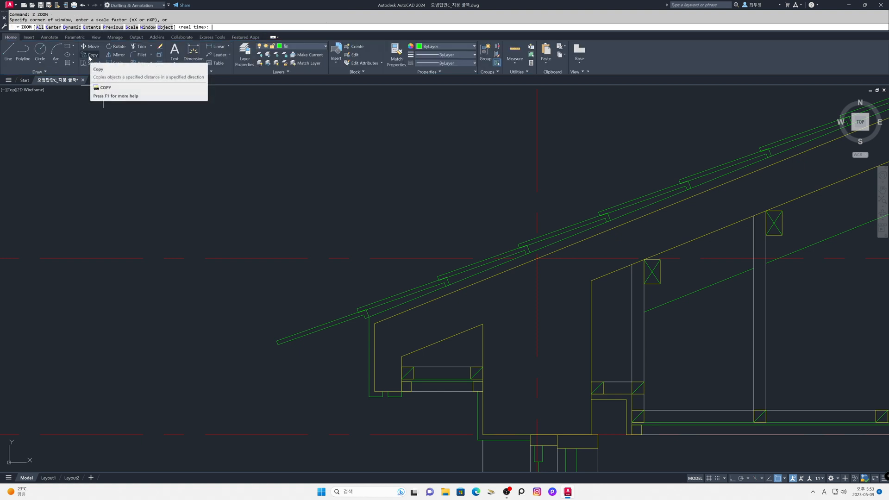
{"action": "type", "text": "p"}
{"action": "key", "text": "Return"}
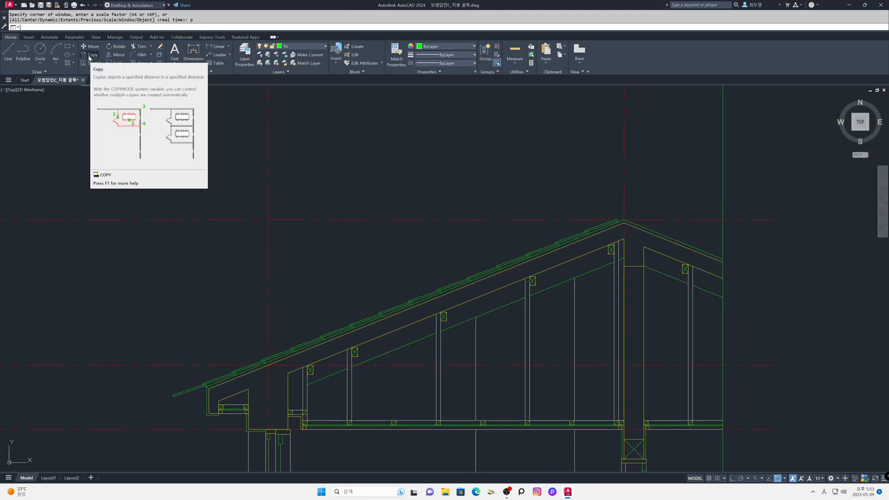
{"action": "key", "text": "Escape"}
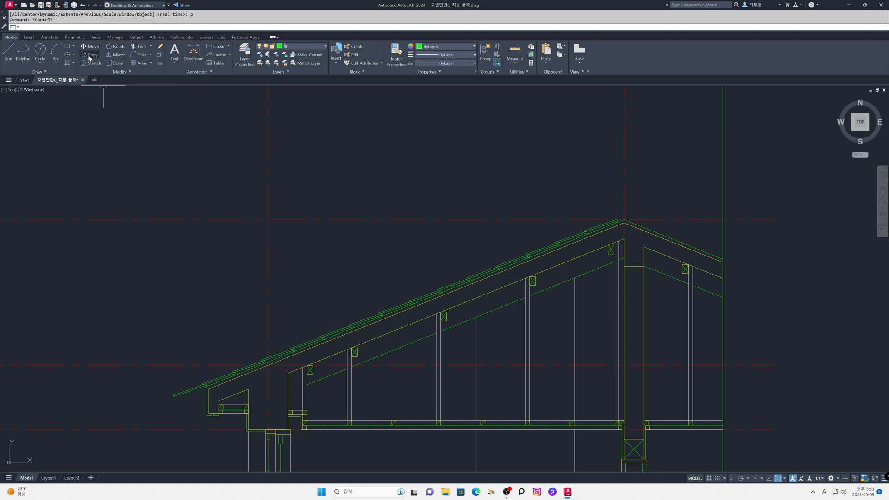
{"action": "type", "text": "z"}
{"action": "key", "text": "Return"}
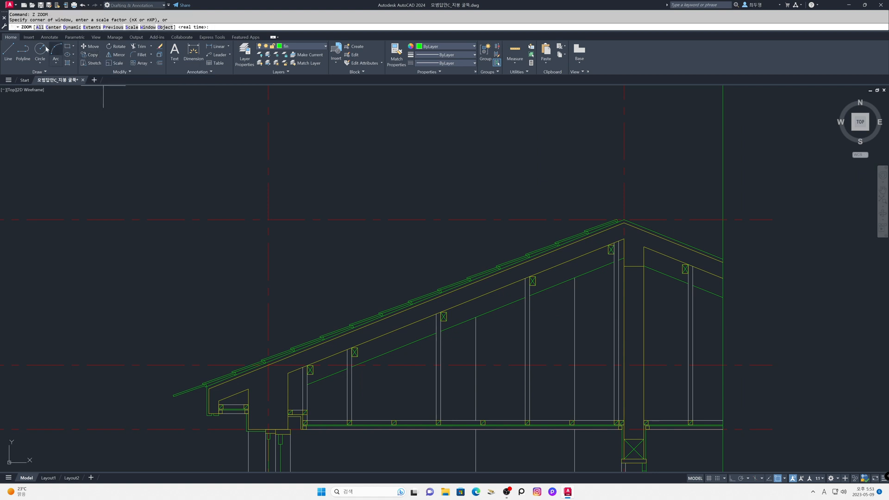
{"action": "left_click", "coordinate": [161, 355]}
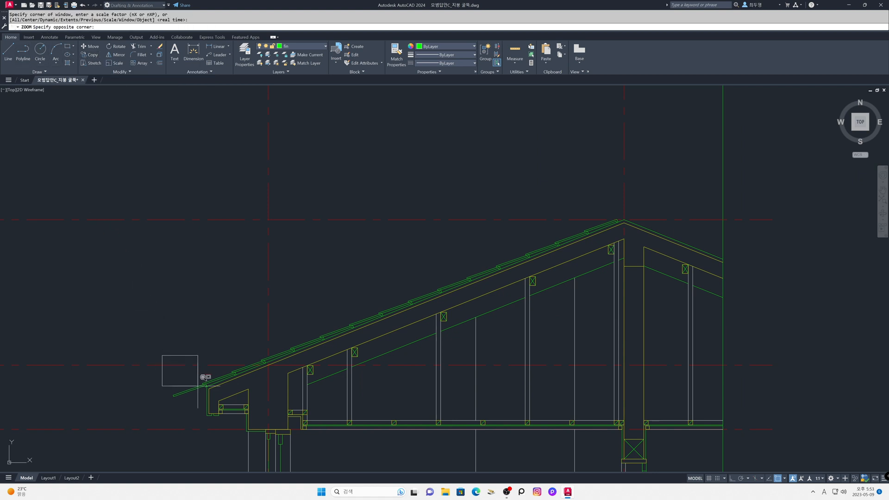
{"action": "left_click", "coordinate": [234, 408]}
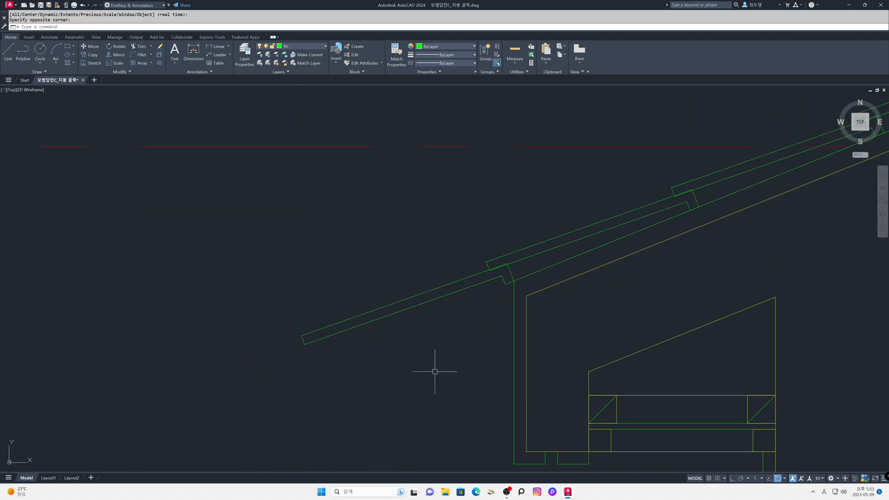
{"action": "type", "text": "e"}
{"action": "key", "text": "Return"}
{"action": "left_click", "coordinate": [382, 383]}
{"action": "left_click", "coordinate": [299, 306]}
{"action": "key", "text": "Return"}
Step: Erase the two short hook lines left from the lowest tile, keeping its end line at the eaves corner
{"action": "key", "text": "Return"}
{"action": "left_click", "coordinate": [508, 292]}
{"action": "left_click", "coordinate": [495, 280]}
{"action": "key", "text": "Return"}
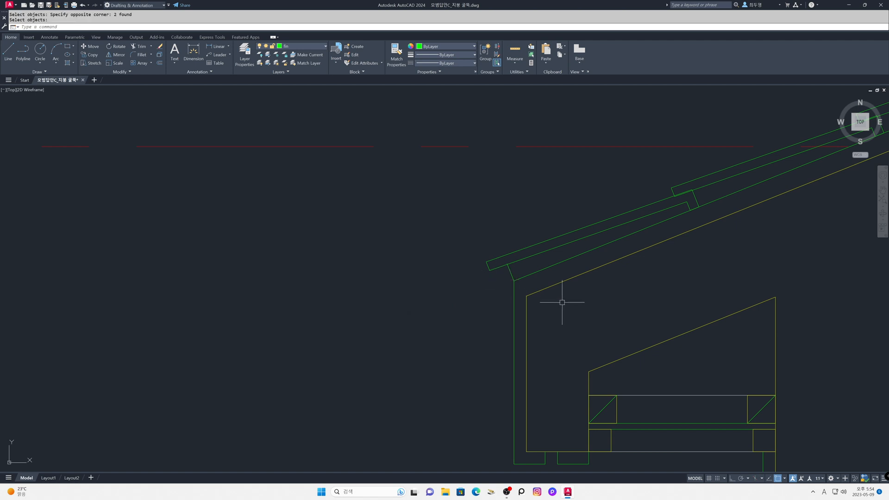
Step: Offset the remaining tile end line at the eaves corner 15 inward, up the roof slope
{"action": "type", "text": "o"}
{"action": "key", "text": "Return"}
{"action": "key", "text": "Return"}
{"action": "left_click", "coordinate": [511, 273]}
{"action": "left_click", "coordinate": [527, 268]}
Step: Offset the lowest tile's end line at the eaves corner 50 outward, away from the roof
{"action": "key", "text": "Return"}
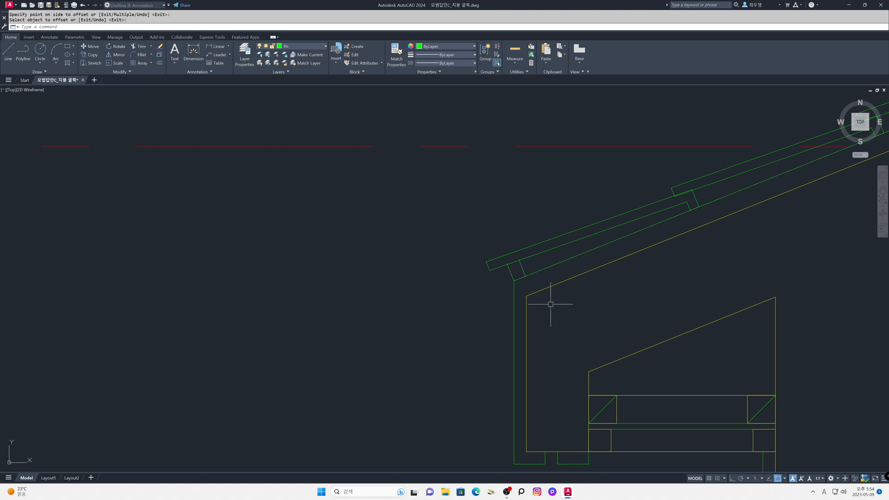
{"action": "key", "text": "Return"}
{"action": "type", "text": "50"}
{"action": "key", "text": "Return"}
{"action": "left_click", "coordinate": [510, 274]}
{"action": "left_click", "coordinate": [454, 289]}
{"action": "key", "text": "Return"}
{"action": "key", "text": "Return"}
Step: Offset the new outer line 15 back toward the eaves corner to give the end hook its thickness
{"action": "key", "text": "Return"}
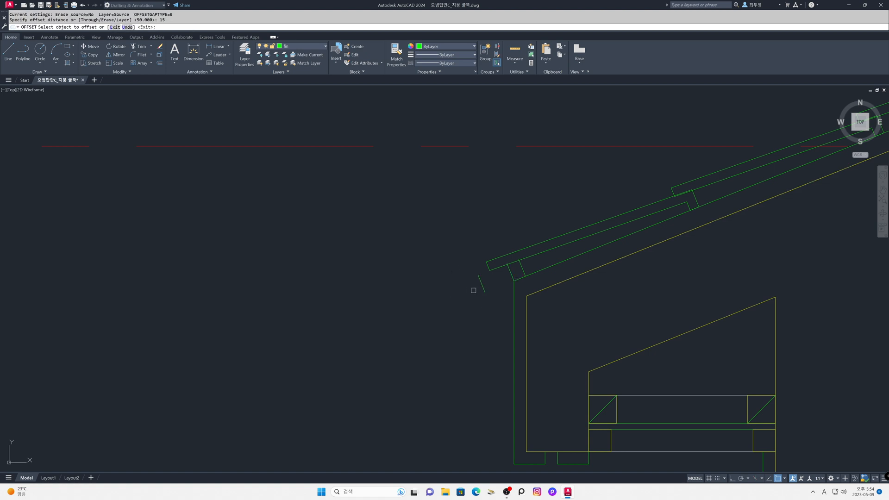
{"action": "left_click", "coordinate": [484, 287]}
{"action": "left_click", "coordinate": [496, 296]}
Step: Fillet the lowest tile's upper and lower long edges to the two hook lines with sharp corners, using the Multiple option
{"action": "key", "text": "Return"}
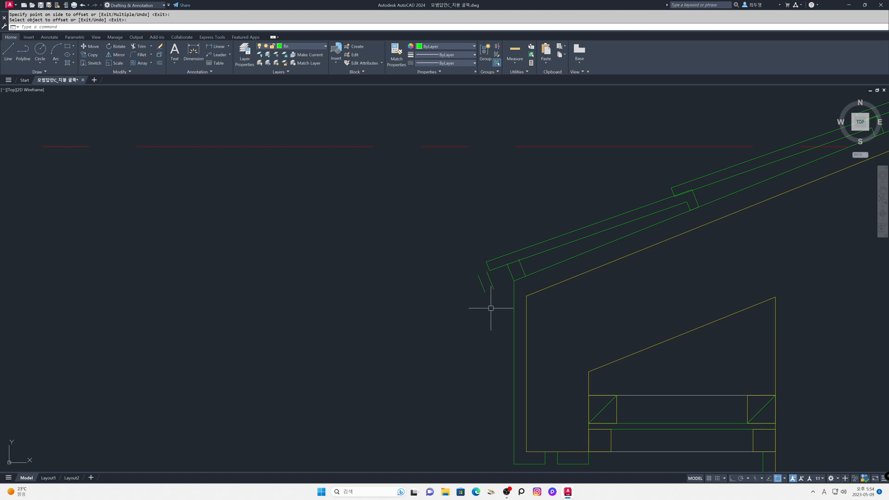
{"action": "type", "text": "f"}
{"action": "key", "text": "Return"}
{"action": "type", "text": "m"}
{"action": "key", "text": "Return"}
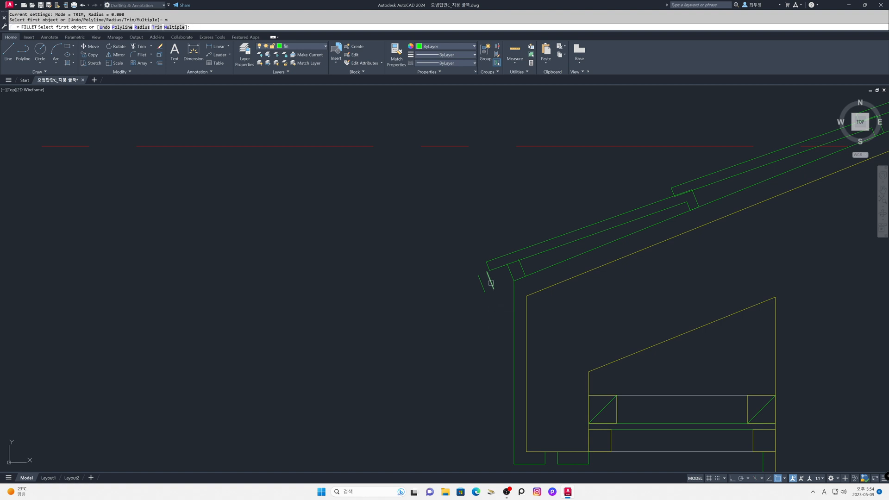
{"action": "left_click", "coordinate": [489, 263]}
{"action": "left_click", "coordinate": [479, 277]}
Step: Draw a line closing the open lower end between the two hook lines at the eaves
{"action": "key", "text": "Return"}
{"action": "type", "text": "l"}
{"action": "key", "text": "Return"}
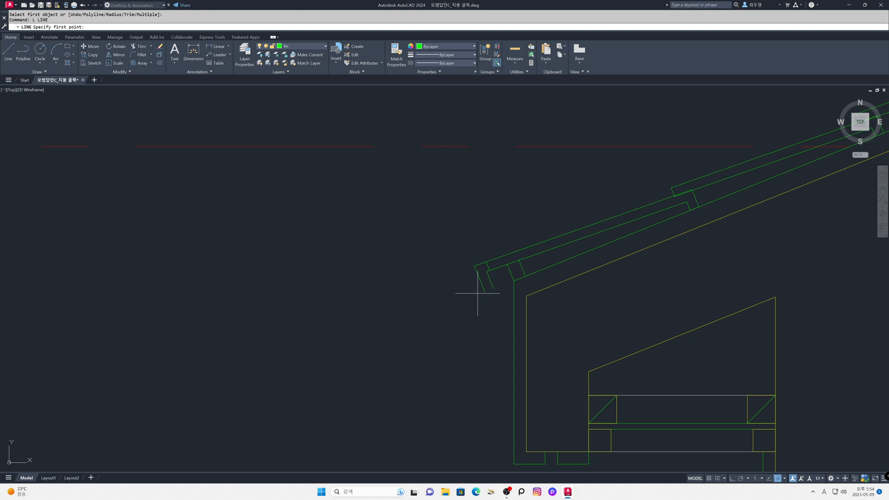
{"action": "left_click", "coordinate": [484, 291]}
{"action": "left_click", "coordinate": [493, 291]}
Step: Erase the former short end line that crosses the lowest tile above the hook
{"action": "key", "text": "Return"}
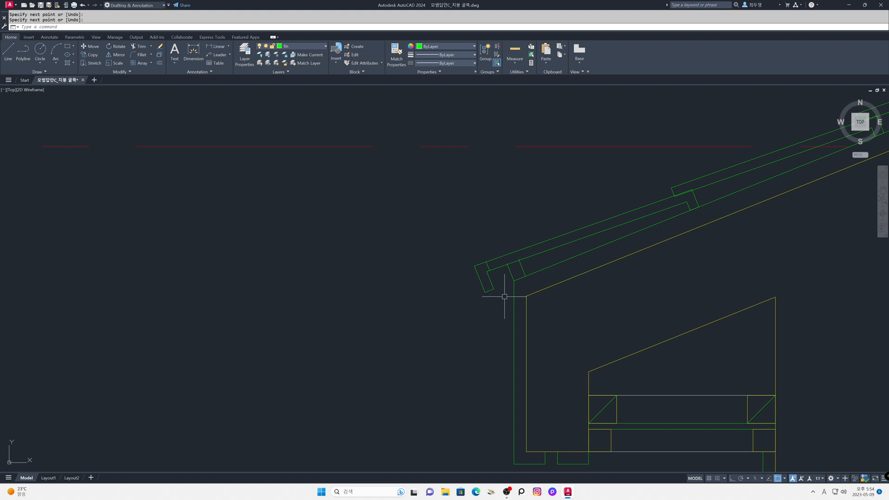
{"action": "type", "text": "e"}
{"action": "key", "text": "Return"}
{"action": "left_click", "coordinate": [488, 265]}
{"action": "key", "text": "Return"}
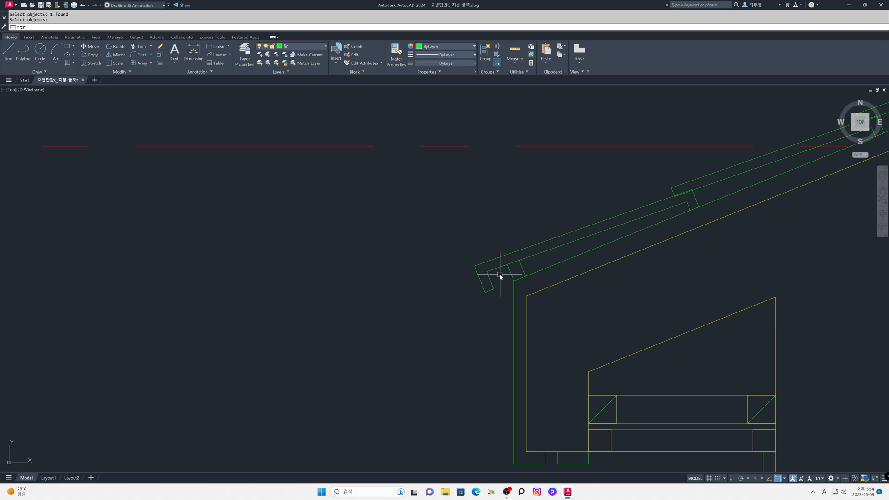
{"action": "key", "text": "Return"}
{"action": "key", "text": "Return"}
{"action": "left_click", "coordinate": [506, 261]}
{"action": "key", "text": "ctrl+z"}
{"action": "key", "text": "Return"}
Step: Trim the ends of the two support piece lines at the eaves that stick through the tile's lower edge
{"action": "type", "text": "z"}
{"action": "key", "text": "Return"}
{"action": "left_click", "coordinate": [462, 231]}
{"action": "left_click", "coordinate": [548, 312]}
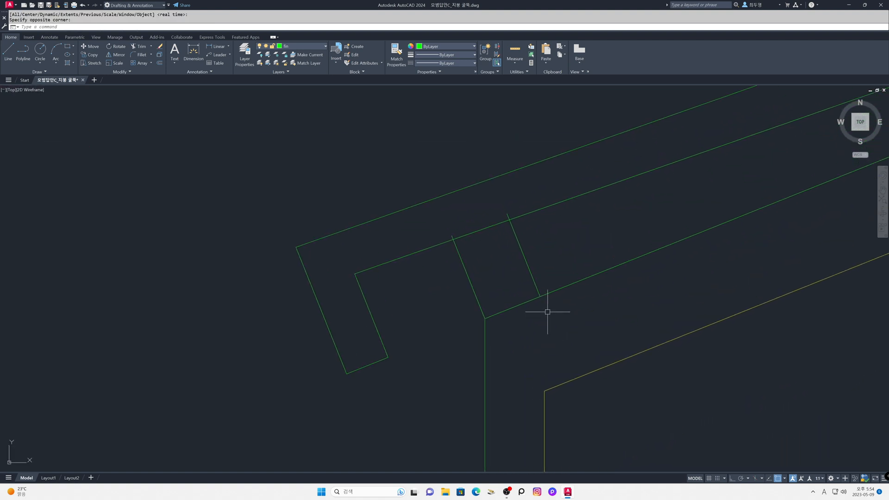
{"action": "key", "text": "Return"}
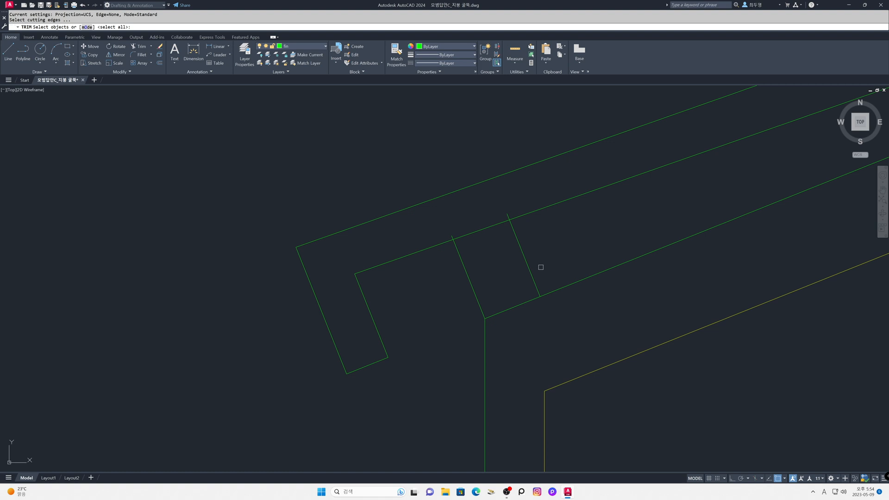
{"action": "key", "text": "Return"}
{"action": "left_click", "coordinate": [507, 213]}
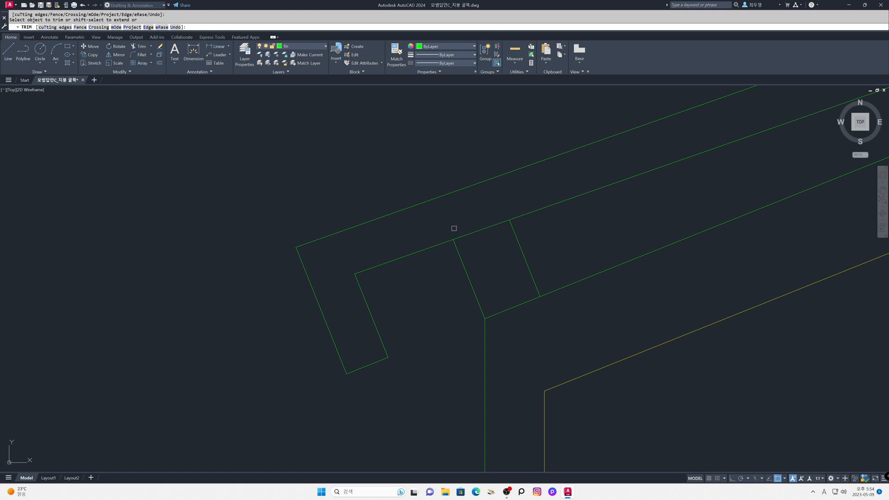
{"action": "key", "text": "Return"}
Step: Mirror the uppermost roof tiles across the vertical centre line at the ridge onto the opposite slope, keeping the source tiles
{"action": "type", "text": "z"}
{"action": "key", "text": "Return"}
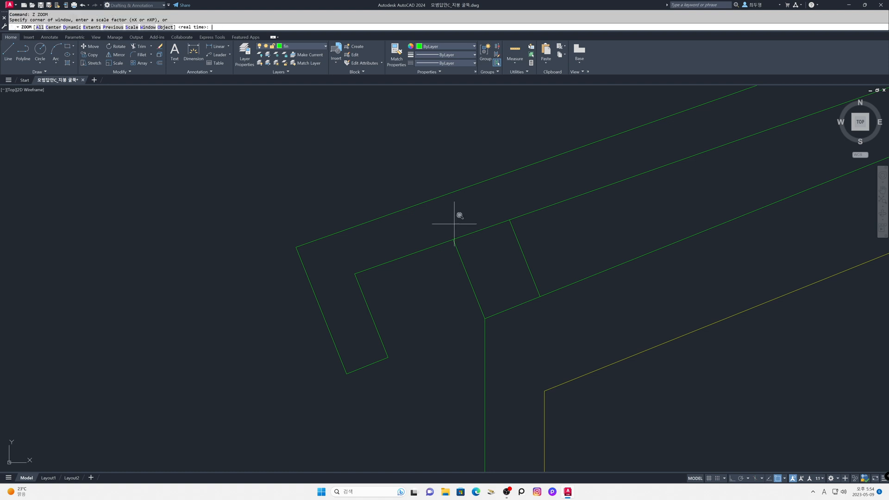
{"action": "type", "text": "p"}
{"action": "key", "text": "Return"}
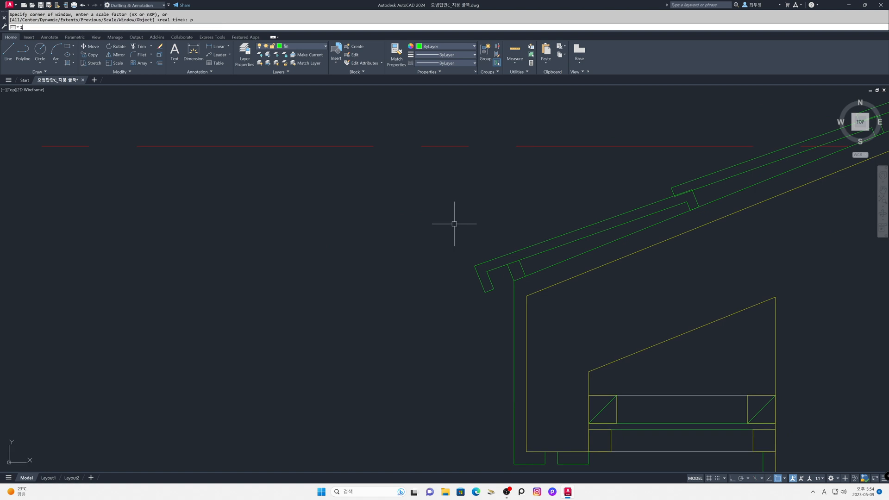
{"action": "key", "text": "Return"}
{"action": "type", "text": "p"}
{"action": "key", "text": "Return"}
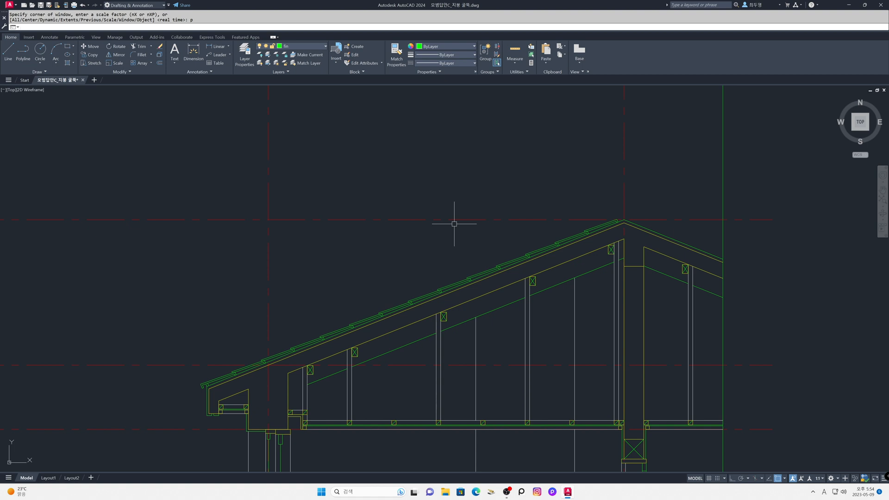
{"action": "type", "text": "z"}
{"action": "key", "text": "Return"}
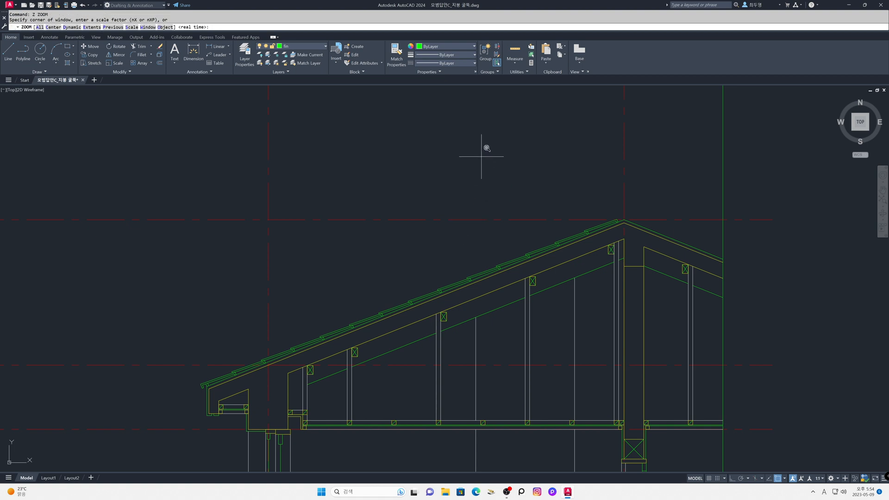
{"action": "left_click", "coordinate": [458, 156]}
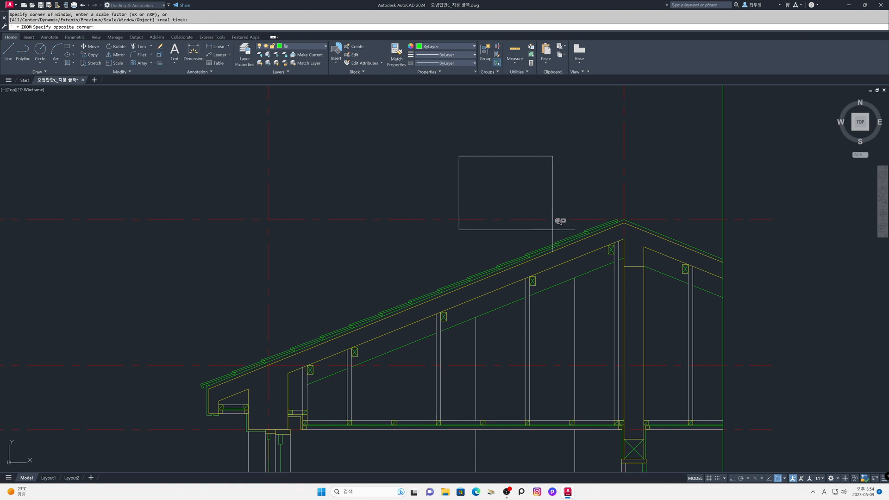
{"action": "left_click", "coordinate": [748, 362]}
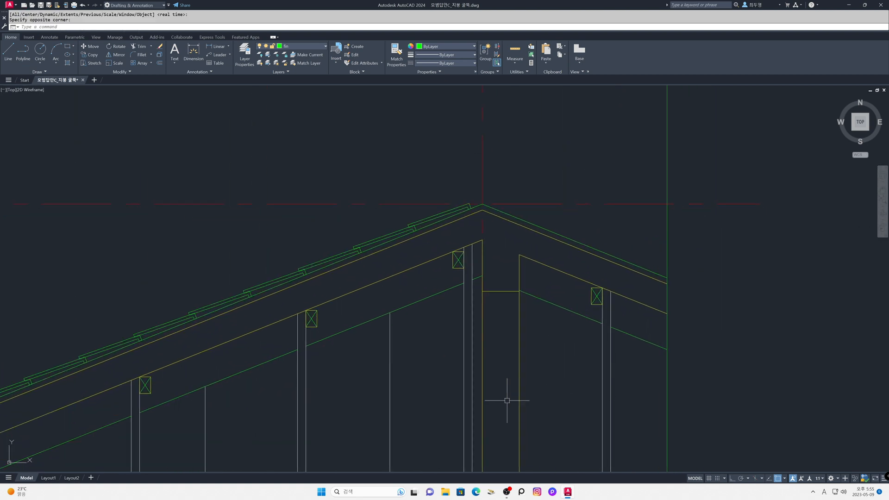
{"action": "type", "text": "mi"}
{"action": "key", "text": "Return"}
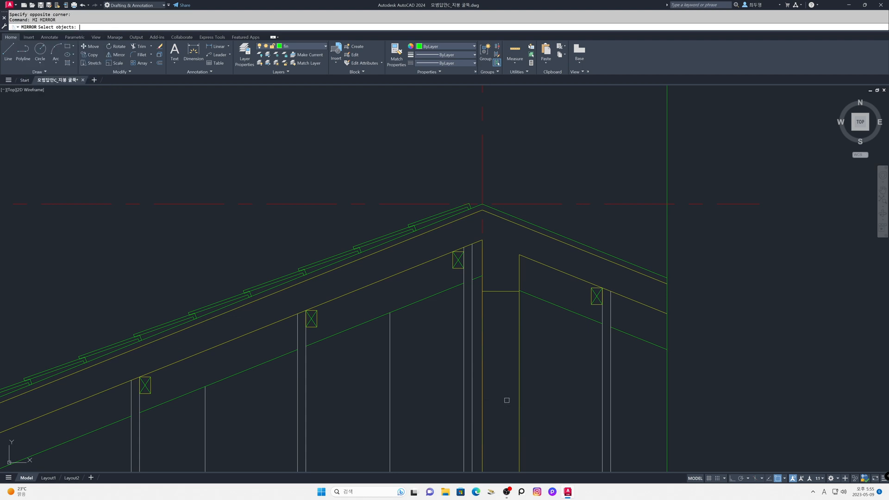
{"action": "mouse_move", "coordinate": [291, 163]}
{"action": "left_mouse_down"}
{"action": "mouse_move", "coordinate": [432, 236]}
{"action": "mouse_move", "coordinate": [493, 193]}
{"action": "left_mouse_up"}
{"action": "mouse_move", "coordinate": [80, 244]}
{"action": "left_mouse_down"}
{"action": "mouse_move", "coordinate": [196, 336]}
{"action": "mouse_move", "coordinate": [358, 271]}
{"action": "mouse_move", "coordinate": [425, 223]}
{"action": "mouse_move", "coordinate": [426, 196]}
{"action": "left_mouse_up"}
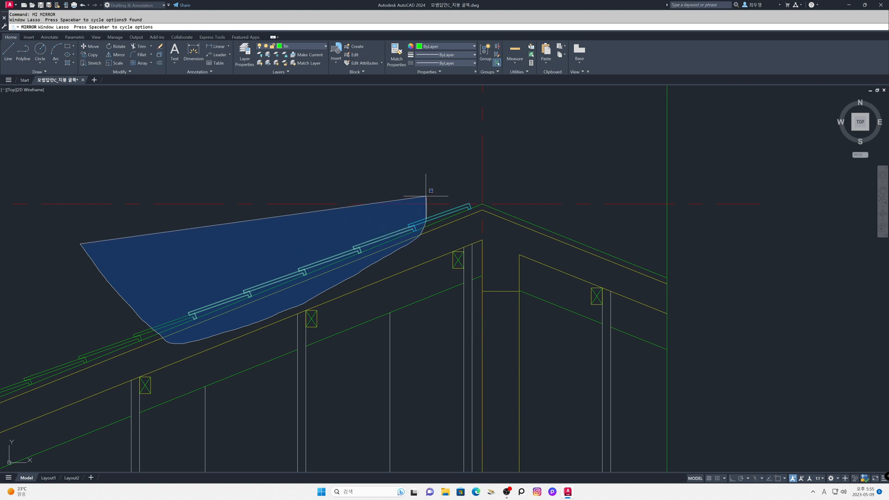
{"action": "key", "text": "Return"}
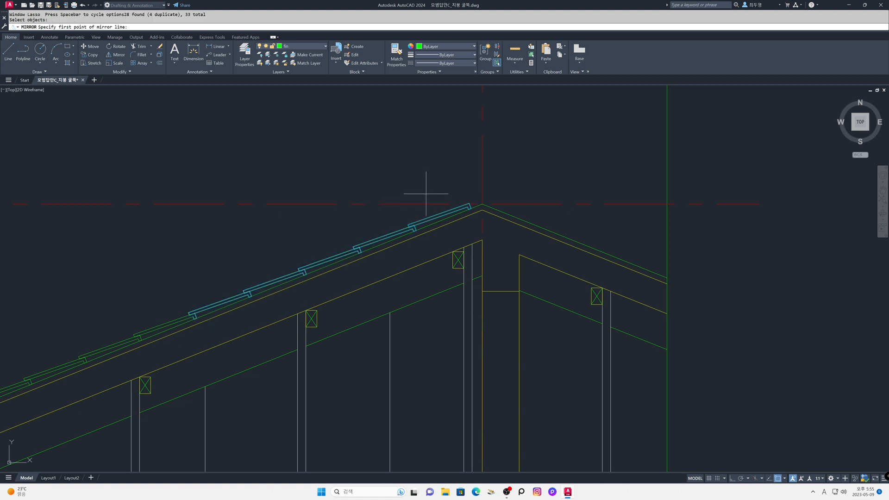
{"action": "left_click", "coordinate": [481, 203]}
{"action": "key", "text": "F8"}
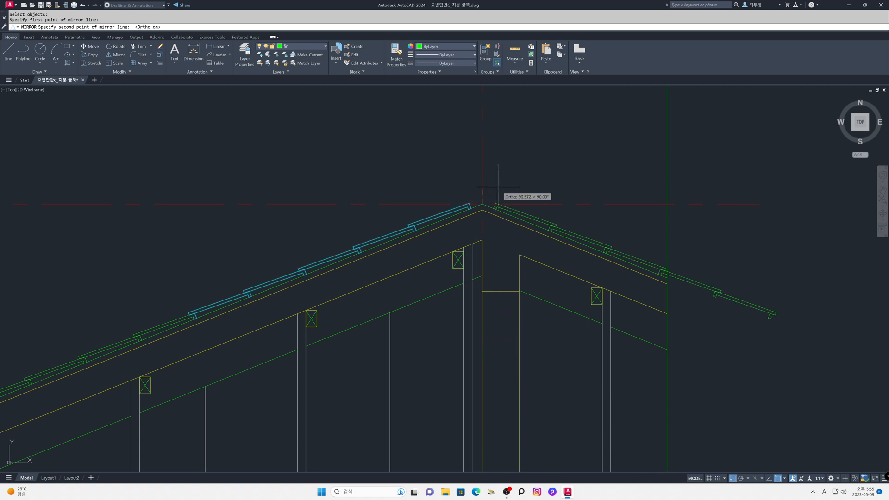
{"action": "left_click", "coordinate": [497, 187]}
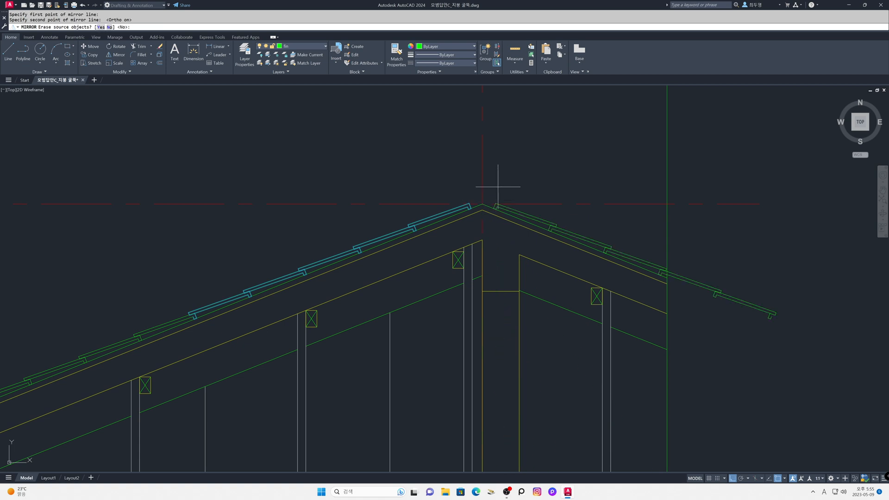
{"action": "key", "text": "Return"}
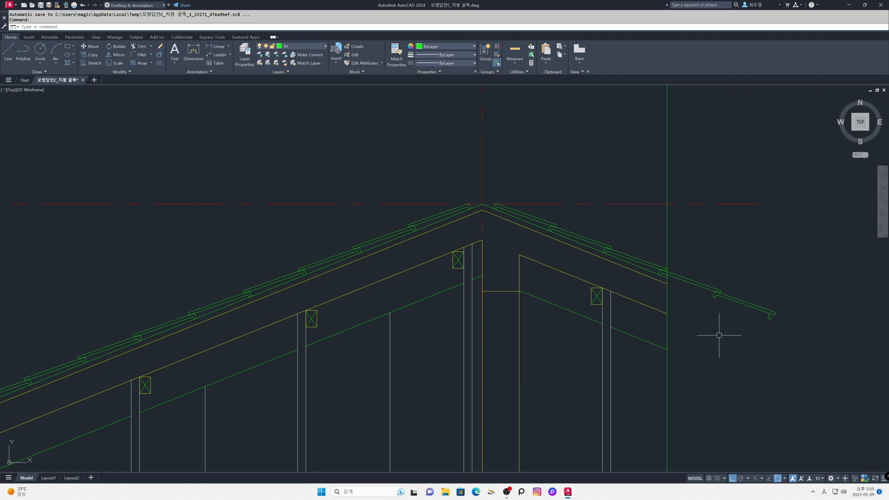
Step: Erase the mirrored tile pieces lying completely beyond the green vertical boundary line of the section
{"action": "type", "text": "e"}
{"action": "key", "text": "Return"}
{"action": "left_click", "coordinate": [699, 260]}
{"action": "left_click", "coordinate": [797, 344]}
{"action": "key", "text": "Return"}
Step: Trim the remaining mirrored tile lines that overhang past the green vertical boundary line
{"action": "type", "text": "tr"}
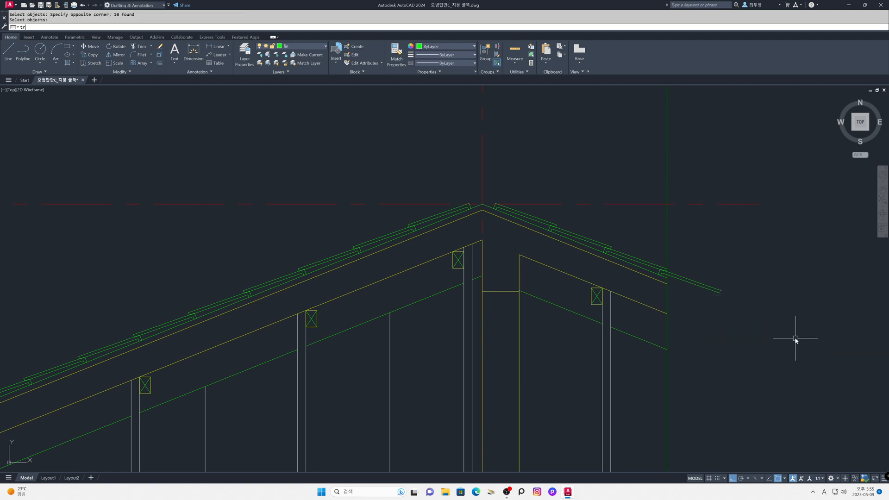
{"action": "key", "text": "Return"}
{"action": "left_click", "coordinate": [743, 337]}
{"action": "left_click", "coordinate": [694, 271]}
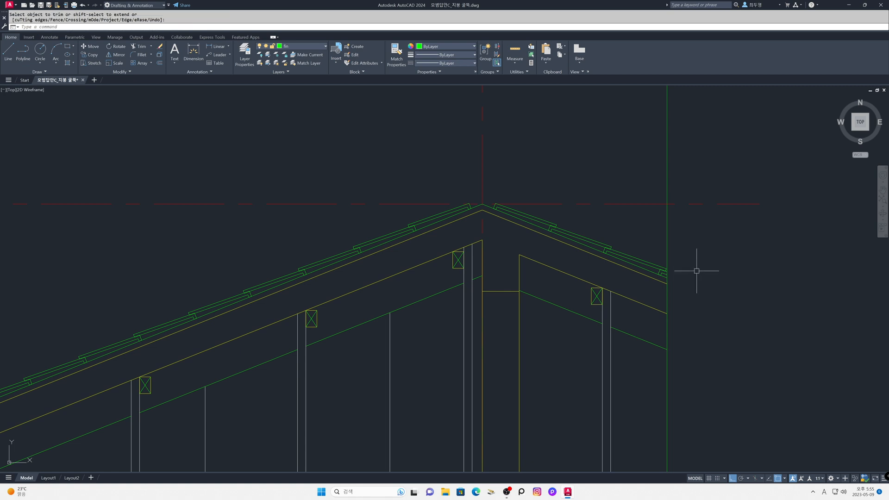
{"action": "key", "text": "Escape"}
Step: Make the ele layer current and draw a 180 long horizontal line in the empty area above the roof
{"action": "type", "text": "z"}
{"action": "key", "text": "Return"}
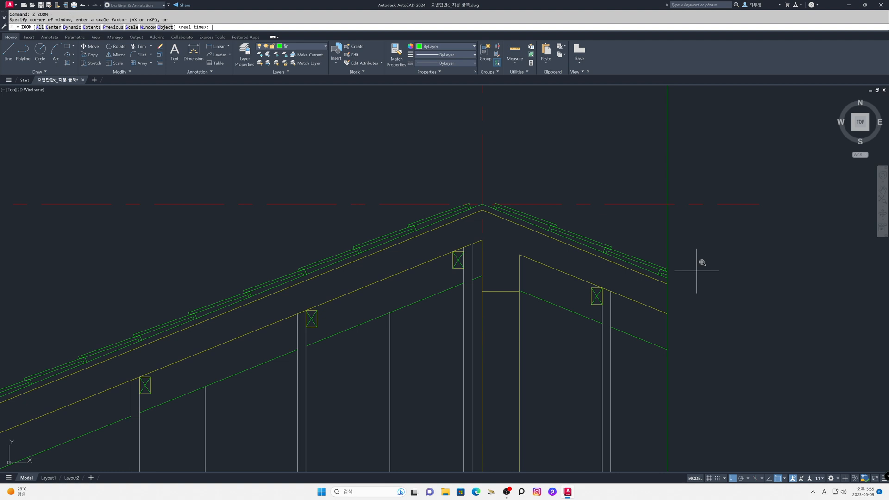
{"action": "key", "text": "Return"}
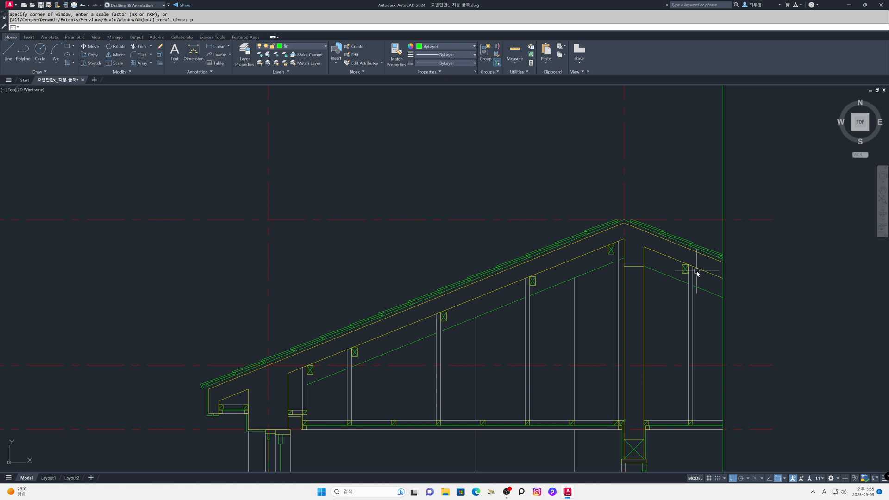
{"action": "left_click", "coordinate": [323, 47]}
{"action": "left_click", "coordinate": [310, 79]}
{"action": "type", "text": "l"}
{"action": "key", "text": "Return"}
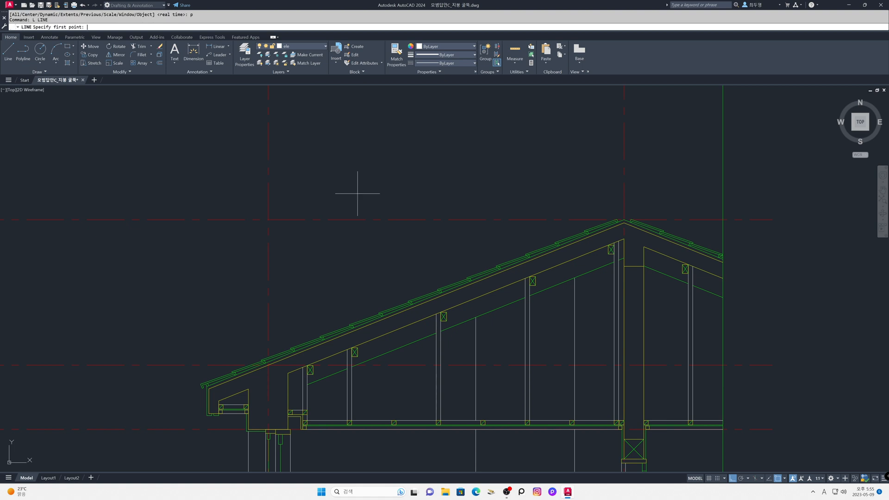
{"action": "left_click", "coordinate": [389, 170]}
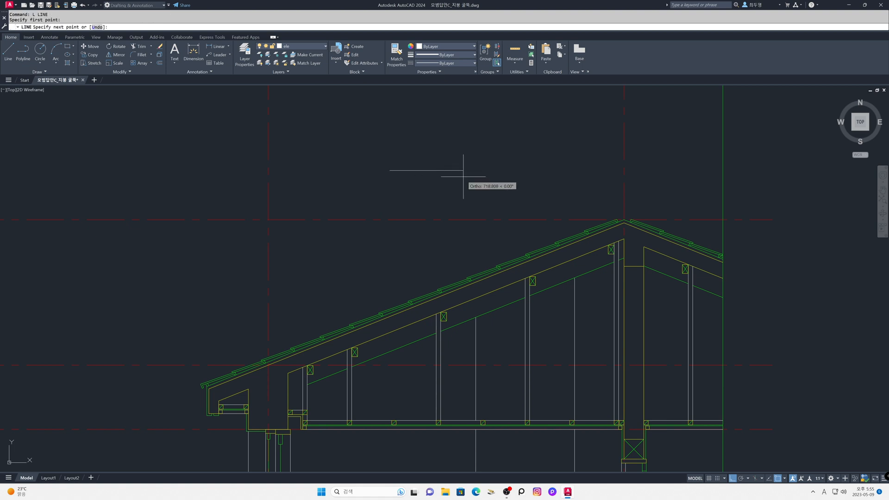
{"action": "type", "text": "180"}
{"action": "key", "text": "Return"}
Step: Draw a 100 long vertical line upward from the midpoint of the horizontal line
{"action": "key", "text": "Return"}
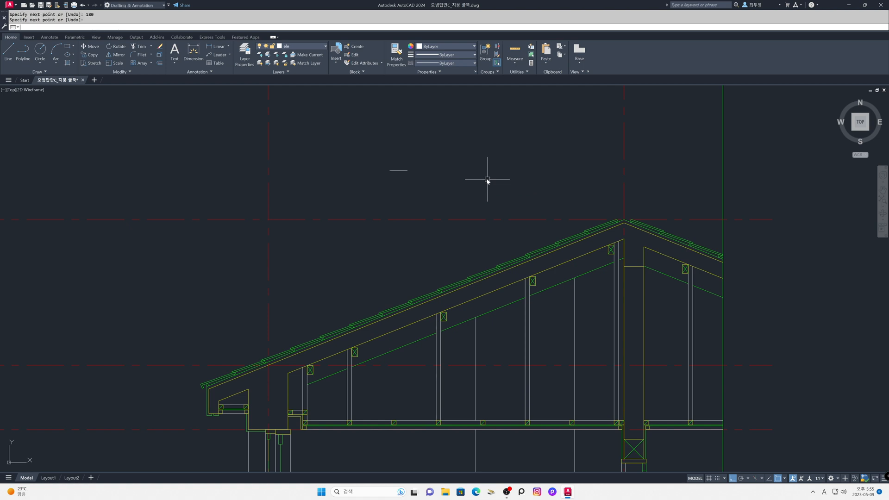
{"action": "type", "text": "z"}
{"action": "key", "text": "Return"}
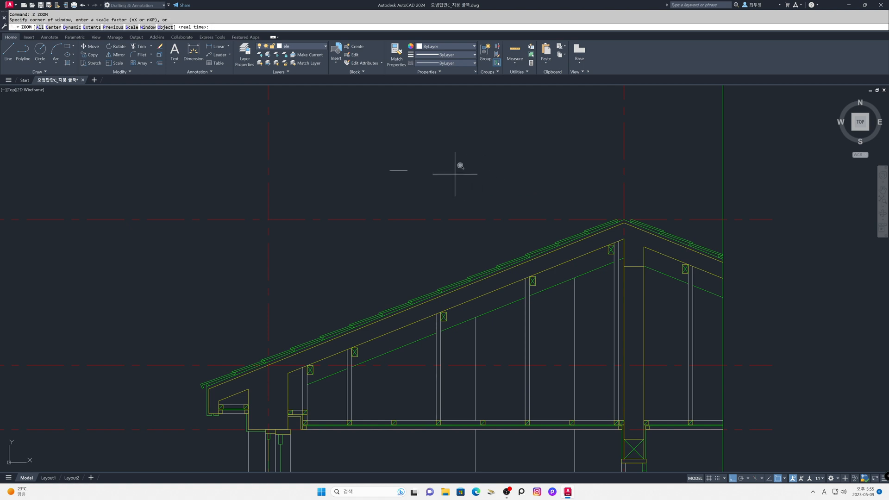
{"action": "left_click", "coordinate": [361, 136]}
{"action": "left_click", "coordinate": [430, 191]}
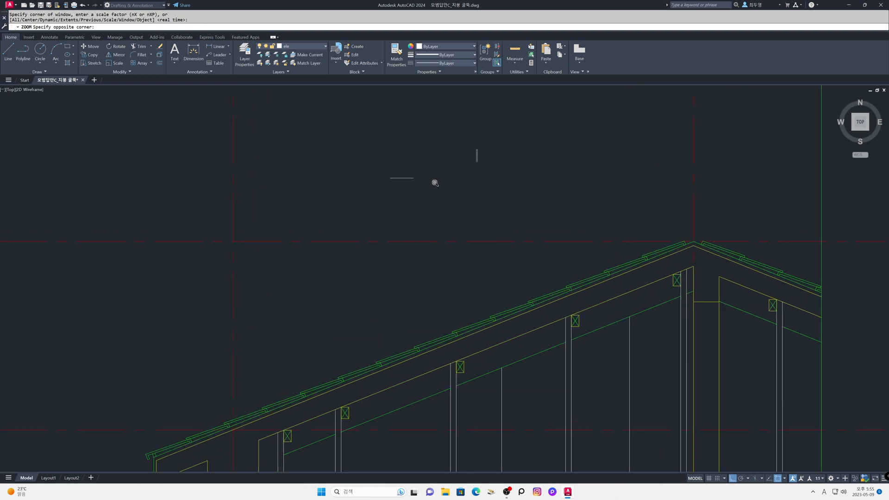
{"action": "type", "text": "l"}
{"action": "key", "text": "Return"}
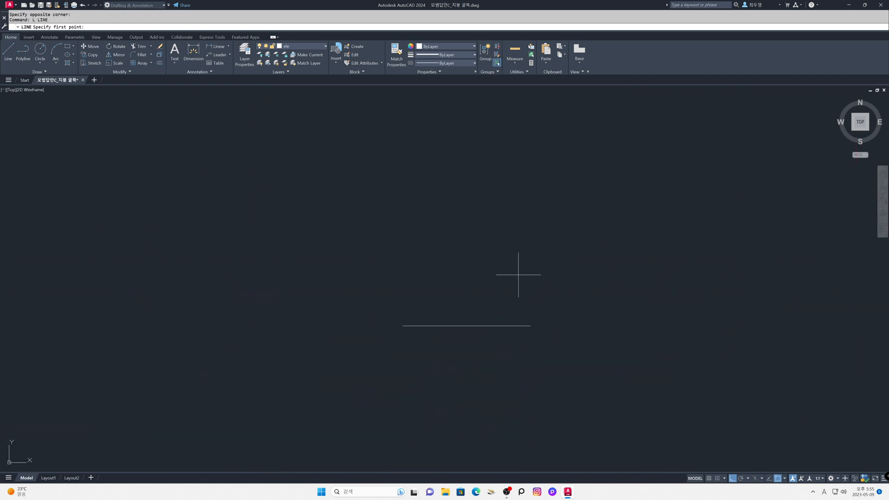
{"action": "right_click", "coordinate": [518, 274], "text": "shift"}
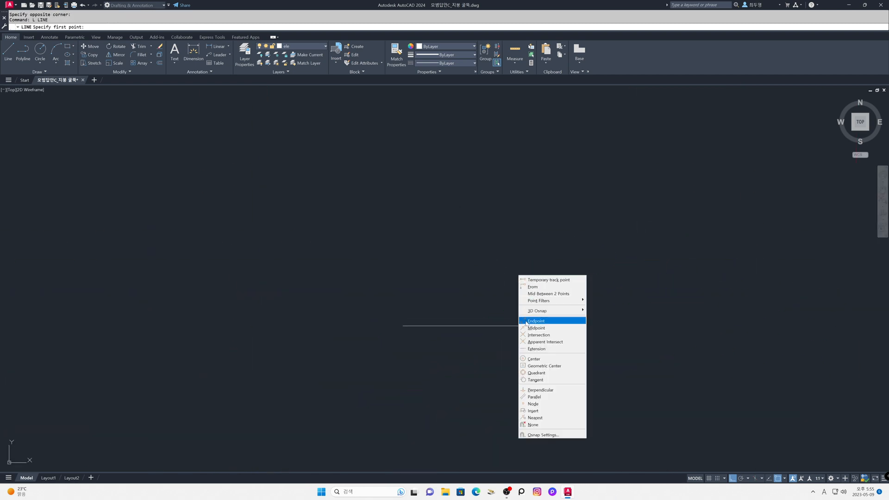
{"action": "left_click", "coordinate": [542, 321]}
{"action": "left_click", "coordinate": [506, 324]}
{"action": "type", "text": "100"}
{"action": "key", "text": "Return"}
Step: Draw a circle of radius 130 centred on the upper end of the vertical line
{"action": "key", "text": "Return"}
{"action": "type", "text": "c"}
{"action": "key", "text": "Return"}
{"action": "left_click", "coordinate": [467, 255]}
{"action": "type", "text": "130"}
{"action": "key", "text": "Return"}
{"action": "key", "text": "Return"}
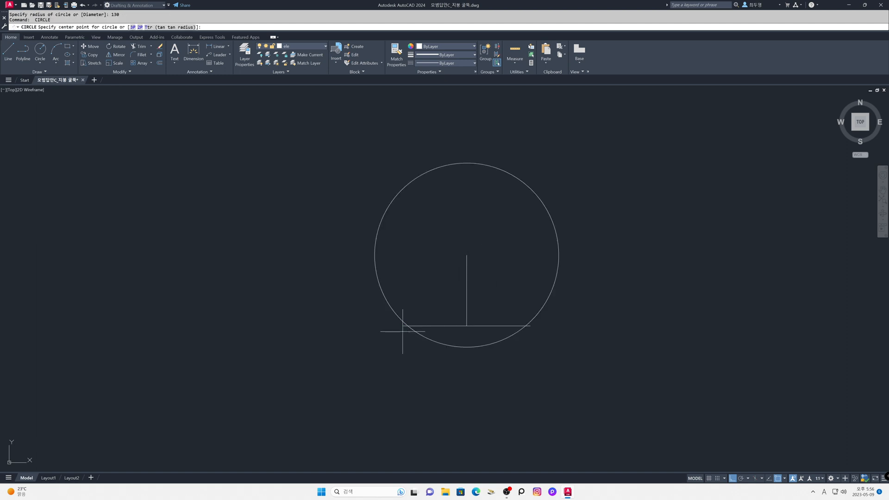
Step: Draw two circles of radius 110, one centred on each end of the horizontal line
{"action": "left_click", "coordinate": [403, 325]}
{"action": "type", "text": "110"}
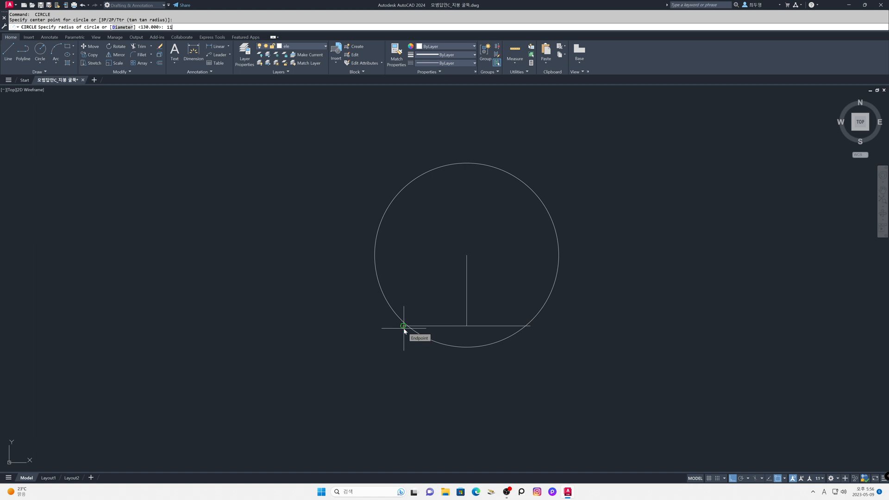
{"action": "key", "text": "Return"}
{"action": "key", "text": "Return"}
{"action": "left_click", "coordinate": [530, 326]}
{"action": "key", "text": "Return"}
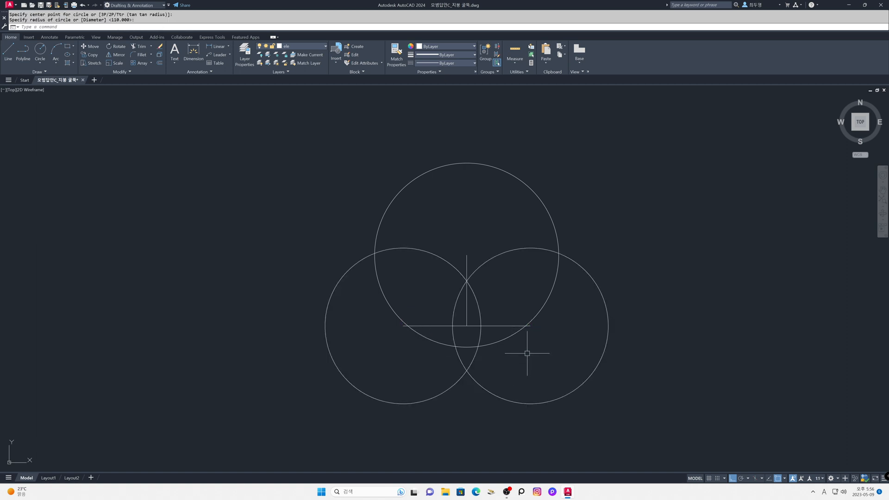
Step: Erase the horizontal and vertical construction lines inside the three overlapping circles
{"action": "type", "text": "e"}
{"action": "key", "text": "Return"}
{"action": "left_click", "coordinate": [471, 338]}
{"action": "left_click", "coordinate": [462, 324]}
{"action": "key", "text": "Return"}
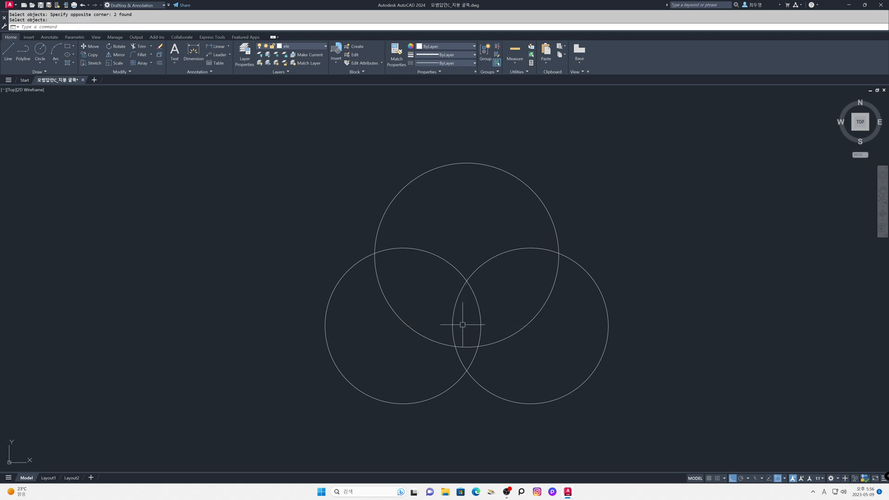
Step: Trim all the overlapping inner arcs of the three circles, leaving only the outer trefoil outline
{"action": "type", "text": "tr"}
{"action": "key", "text": "Return"}
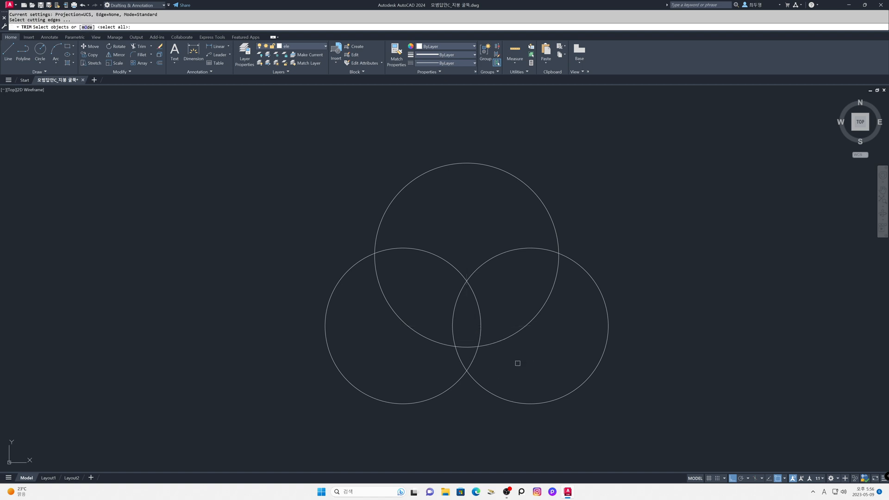
{"action": "key", "text": "Return"}
{"action": "left_click", "coordinate": [517, 363]}
{"action": "left_click", "coordinate": [399, 320]}
{"action": "left_click", "coordinate": [499, 313]}
{"action": "left_click", "coordinate": [452, 263]}
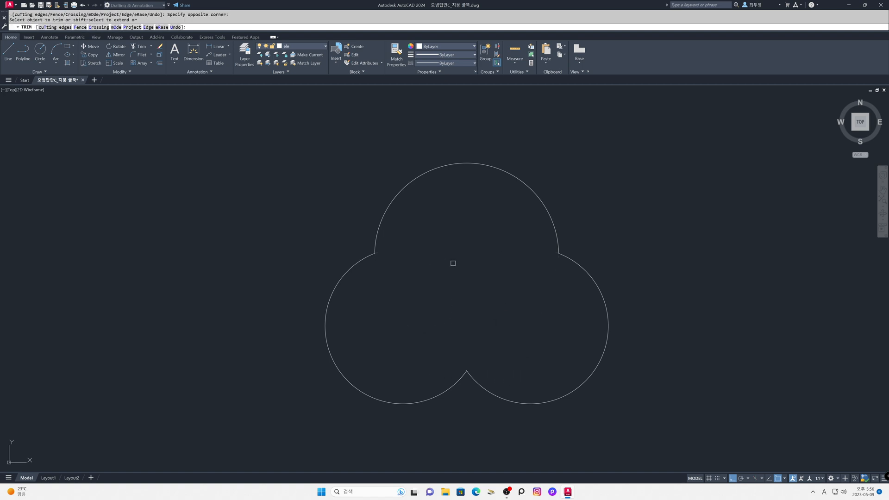
{"action": "key", "text": "Return"}
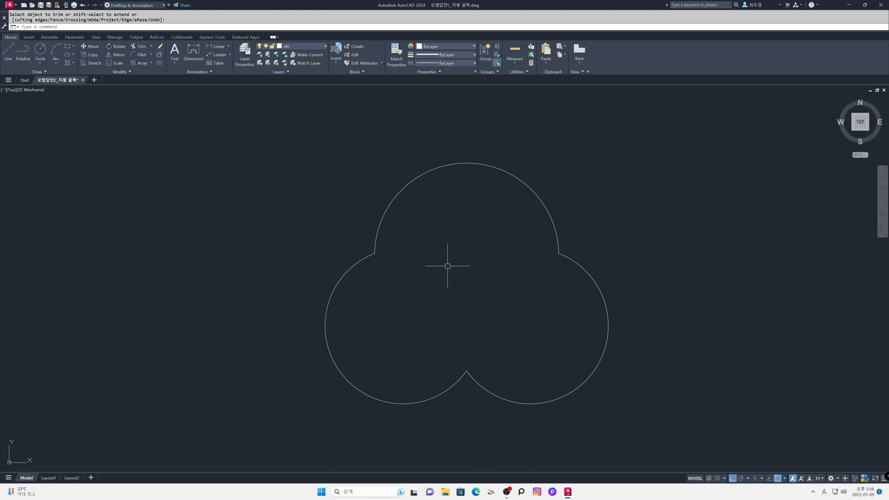
Step: Make the fin layer current and draw a circle of radius 370 beside the trefoil above the roof
{"action": "type", "text": "z"}
{"action": "key", "text": "Return"}
{"action": "type", "text": "p"}
{"action": "key", "text": "Return"}
{"action": "key", "text": "Return"}
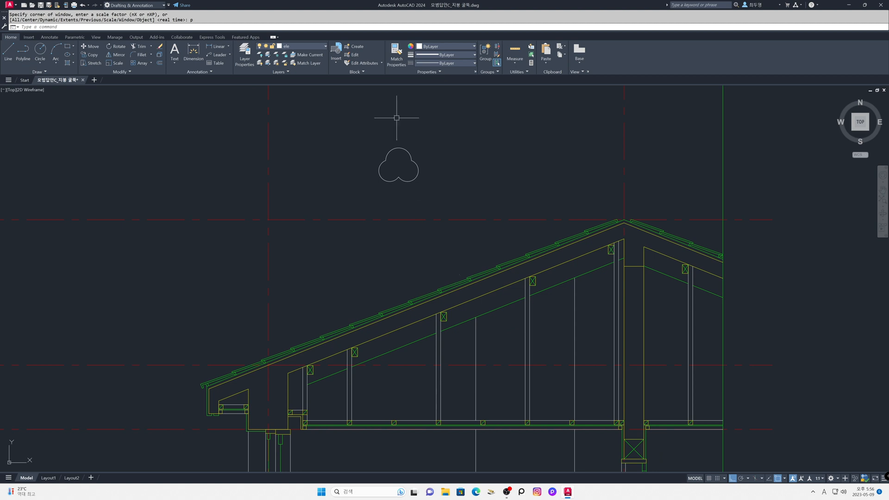
{"action": "left_click", "coordinate": [324, 46]}
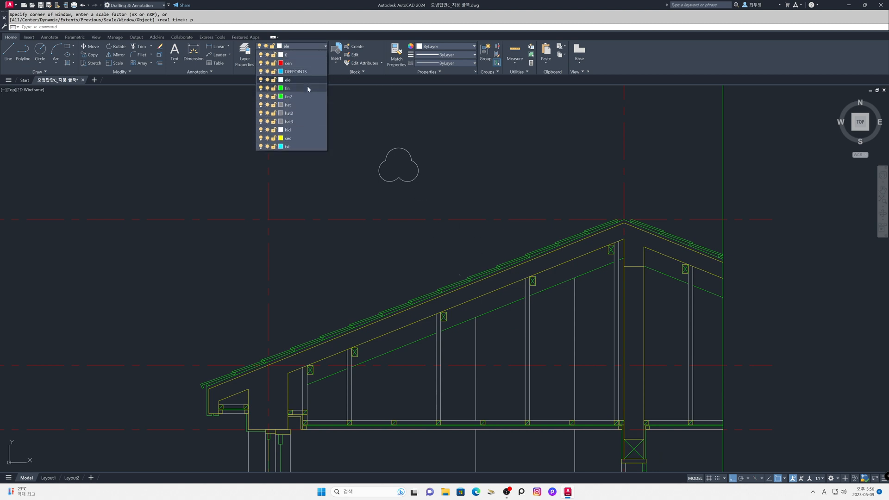
{"action": "left_click", "coordinate": [307, 86]}
{"action": "type", "text": "c"}
{"action": "key", "text": "Return"}
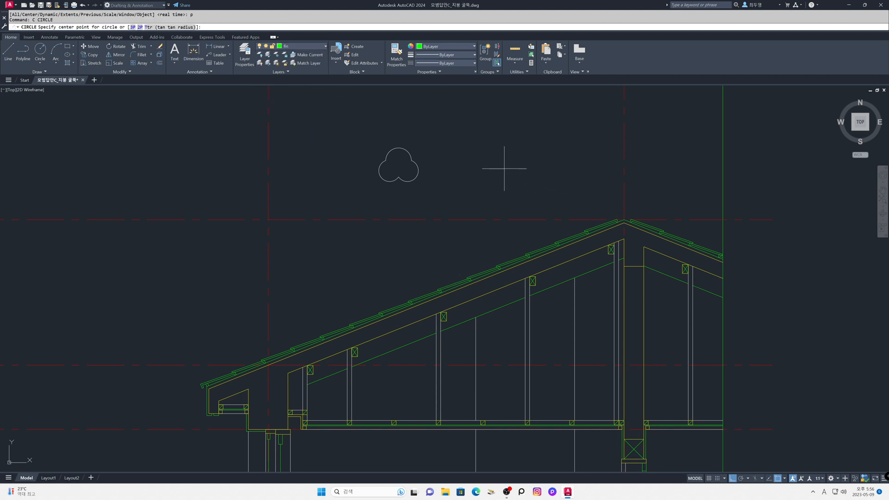
{"action": "left_click", "coordinate": [479, 163]}
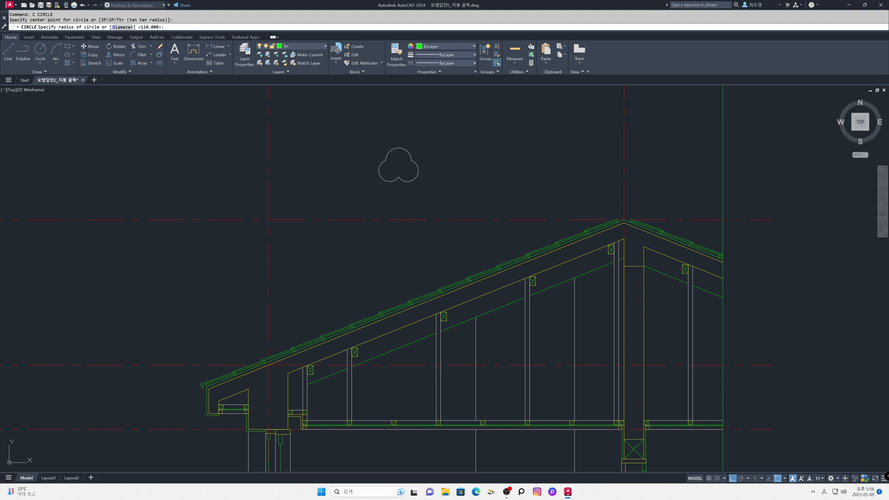
{"action": "type", "text": "37"}
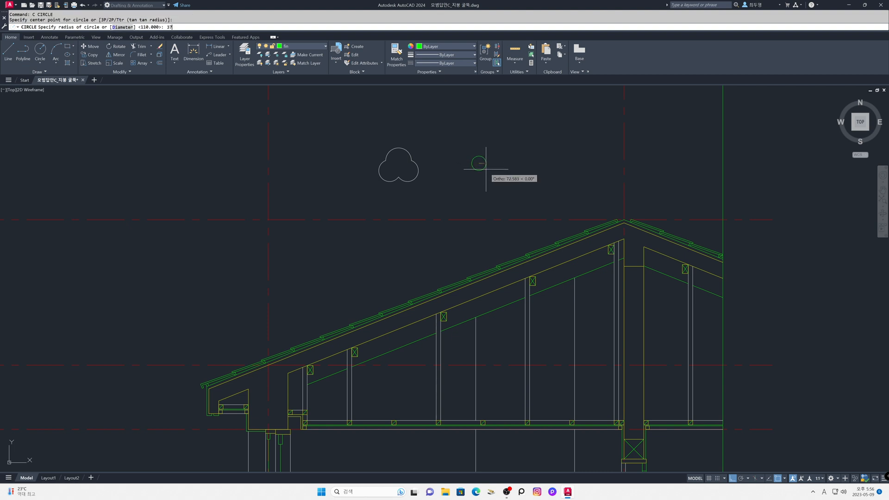
{"action": "type", "text": "0"}
{"action": "key", "text": "Return"}
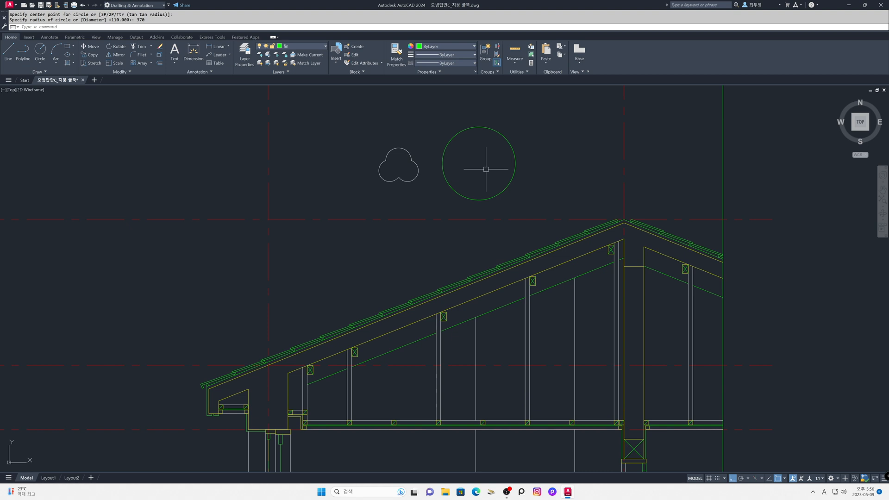
Step: Offset the 370-radius circle 15 inward
{"action": "type", "text": "z"}
{"action": "key", "text": "Return"}
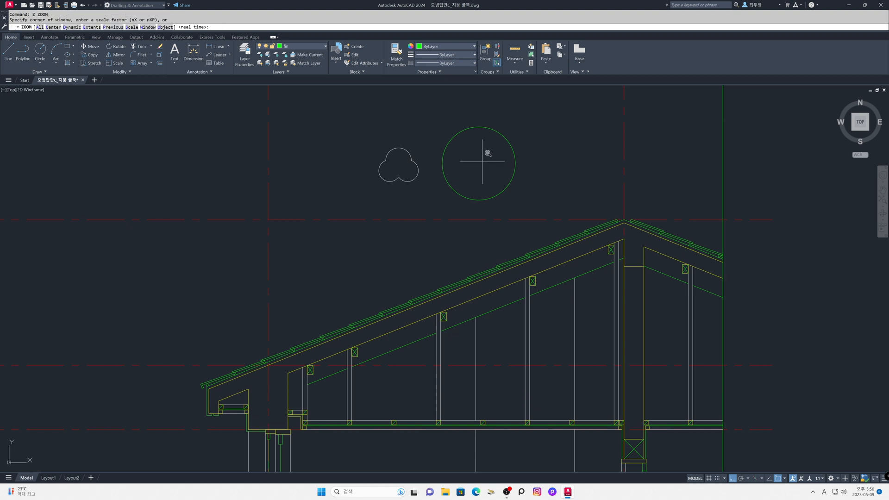
{"action": "left_click", "coordinate": [421, 101]}
{"action": "left_click", "coordinate": [528, 209]}
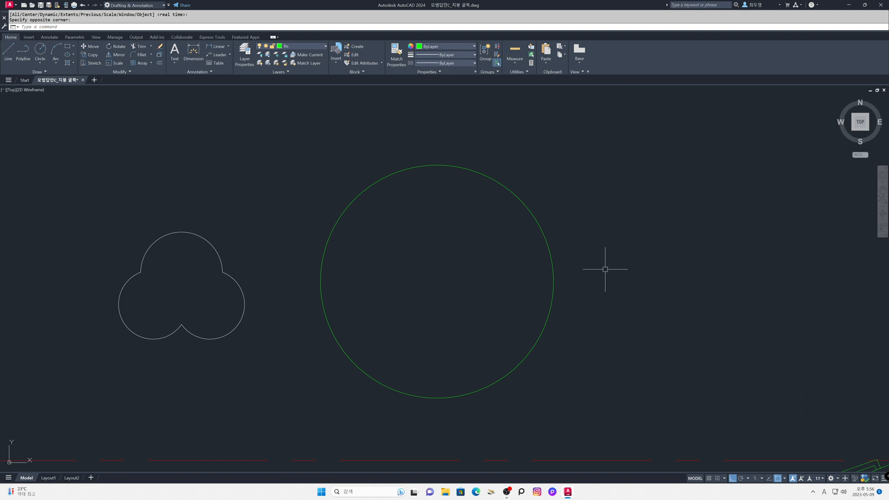
{"action": "type", "text": "o"}
{"action": "key", "text": "Return"}
{"action": "type", "text": "15"}
{"action": "key", "text": "Return"}
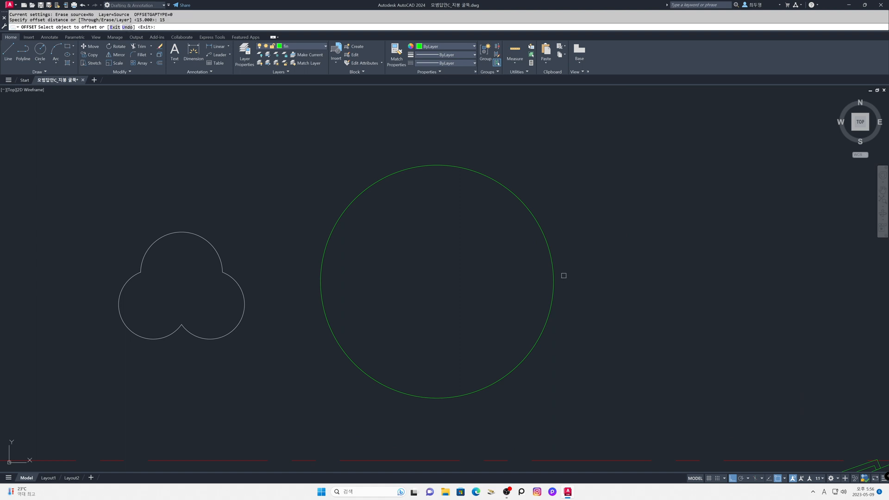
{"action": "left_click", "coordinate": [552, 278]}
{"action": "left_click", "coordinate": [505, 278]}
{"action": "key", "text": "Return"}
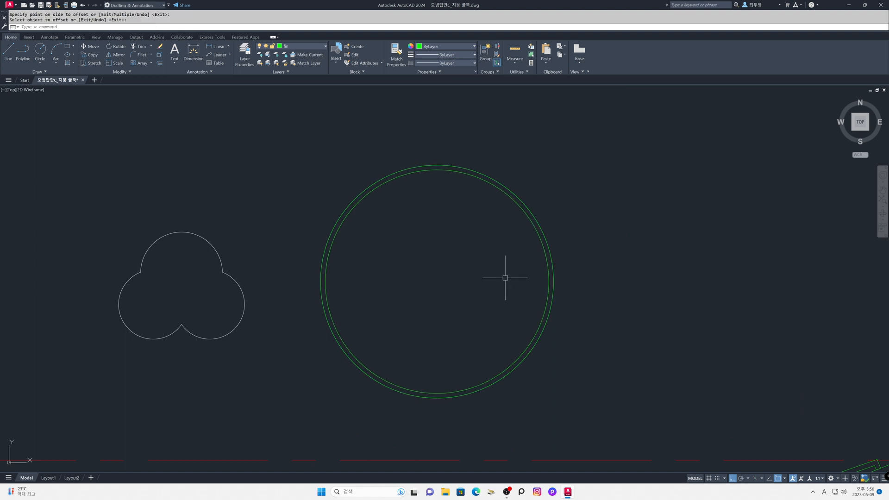
Step: Draw a vertical line from the centre of the concentric circles upward past the outer circle
{"action": "type", "text": "l"}
{"action": "key", "text": "Return"}
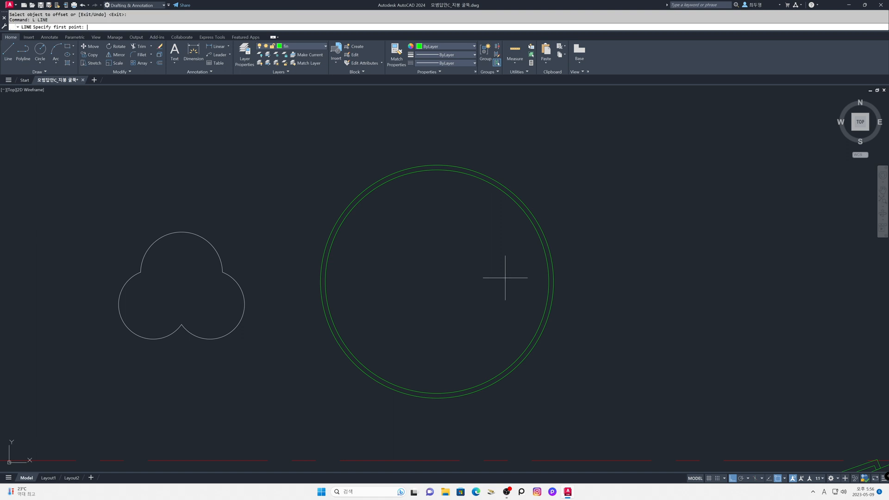
{"action": "right_click", "coordinate": [505, 278], "text": "shift"}
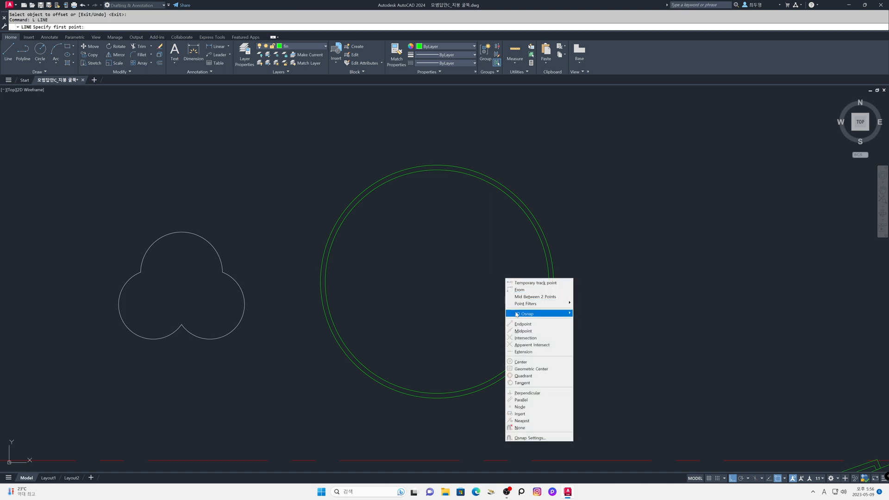
{"action": "left_click", "coordinate": [521, 362]}
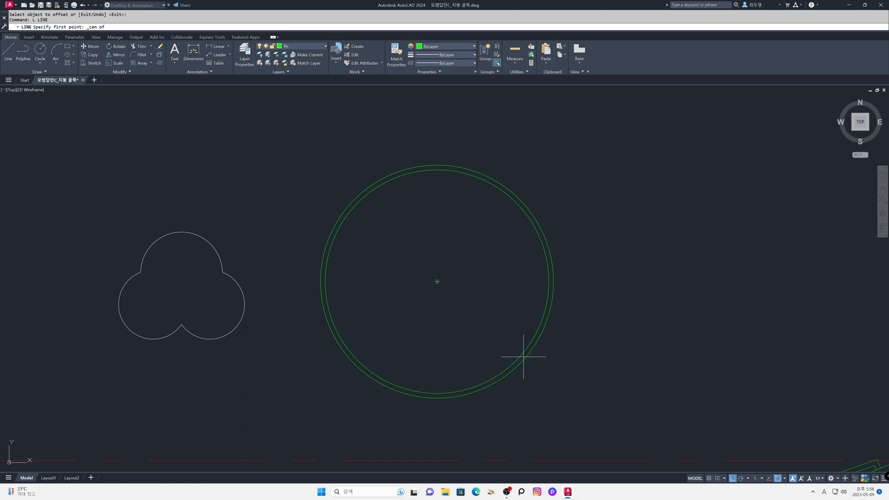
{"action": "left_click", "coordinate": [437, 281]}
{"action": "left_click", "coordinate": [444, 119]}
{"action": "key", "text": "Return"}
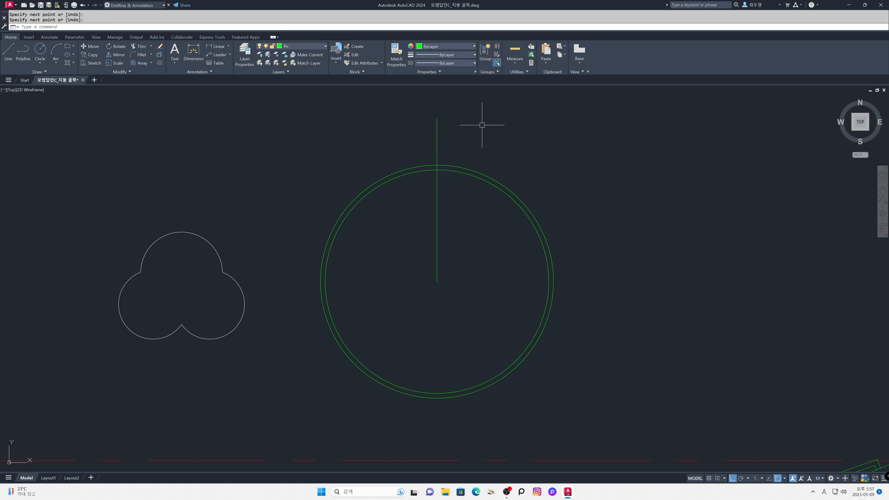
Step: Offset the vertical line 150 to each side
{"action": "type", "text": "o"}
{"action": "key", "text": "Return"}
{"action": "type", "text": "150"}
{"action": "key", "text": "Return"}
{"action": "left_click", "coordinate": [437, 138]}
{"action": "left_click", "coordinate": [460, 141]}
{"action": "left_click", "coordinate": [437, 140]}
{"action": "left_click", "coordinate": [389, 139]}
{"action": "key", "text": "Return"}
Step: Erase the middle vertical line through the circles' centre
{"action": "type", "text": "e"}
{"action": "key", "text": "Return"}
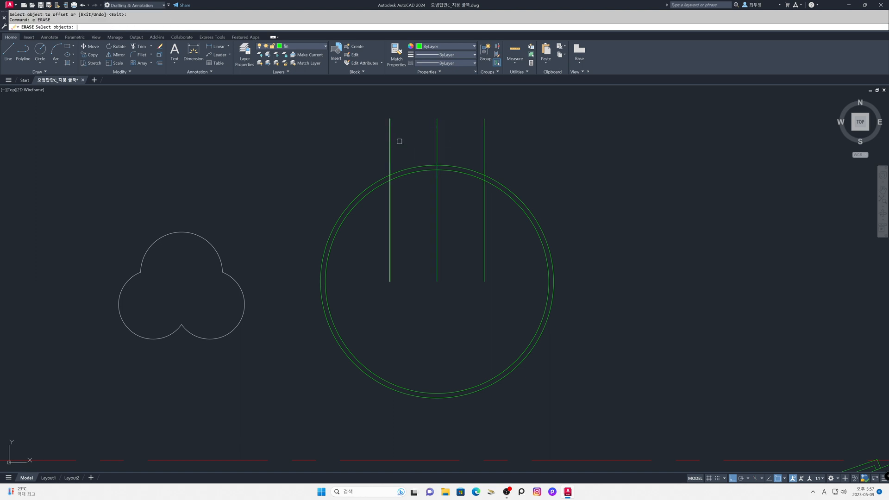
{"action": "left_click", "coordinate": [440, 139]}
{"action": "left_click", "coordinate": [427, 139]}
{"action": "key", "text": "Return"}
Step: Trim the circles and the two side lines to leave only the closed curved tile at the top
{"action": "type", "text": "tr"}
{"action": "key", "text": "Return"}
{"action": "left_click", "coordinate": [367, 109]}
{"action": "left_click", "coordinate": [522, 163]}
{"action": "left_click", "coordinate": [618, 258]}
{"action": "left_click", "coordinate": [337, 204]}
{"action": "key", "text": "Return"}
Step: Copy the curved tile straight down by 20 and by 40 to make a stack of three
{"action": "type", "text": "cp"}
{"action": "key", "text": "Return"}
{"action": "left_click", "coordinate": [351, 146]}
{"action": "left_click", "coordinate": [502, 204]}
{"action": "key", "text": "Return"}
{"action": "left_click", "coordinate": [563, 204]}
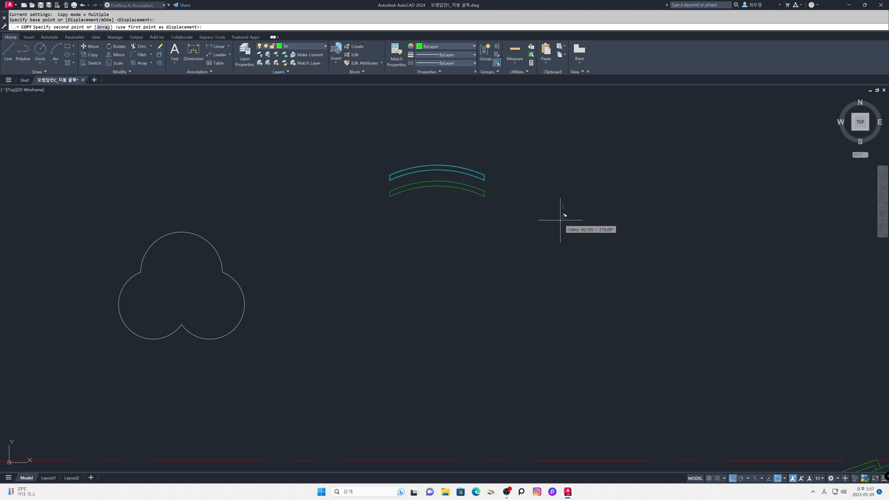
{"action": "type", "text": "20"}
{"action": "key", "text": "Return"}
{"action": "type", "text": "40"}
{"action": "key", "text": "Return"}
{"action": "key", "text": "Return"}
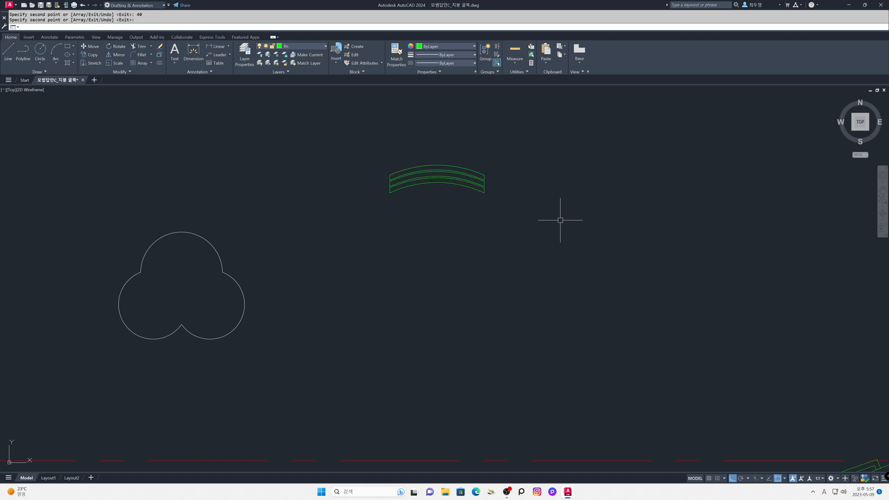
Step: Draw a circle of radius 80 centred on the midpoint of the middle tile's upper arc
{"action": "type", "text": "c"}
{"action": "key", "text": "Return"}
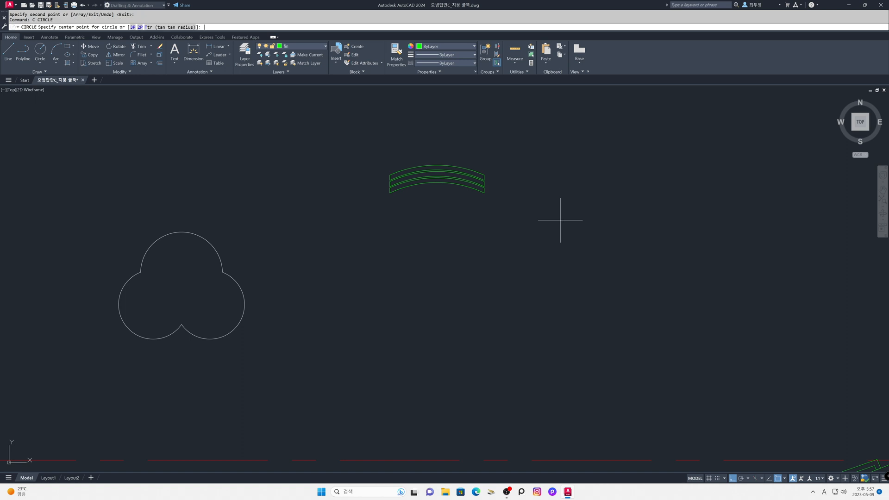
{"action": "right_click", "coordinate": [560, 220], "text": "shift"}
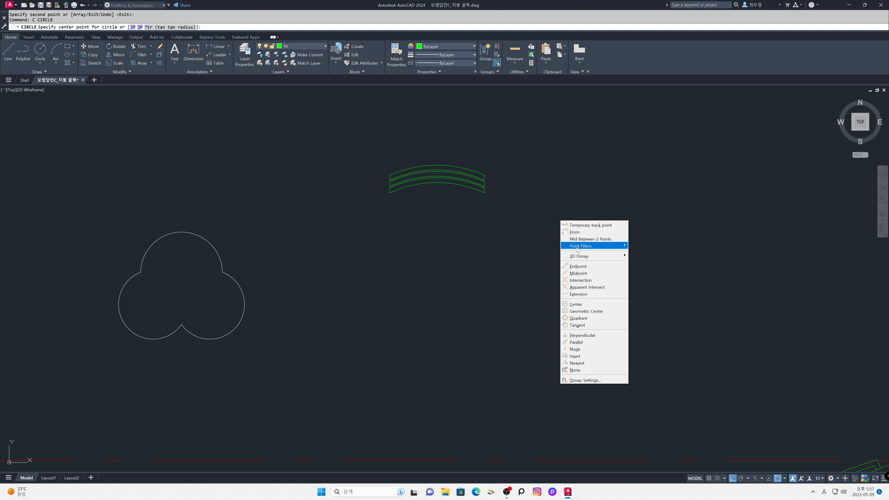
{"action": "left_click", "coordinate": [578, 273]}
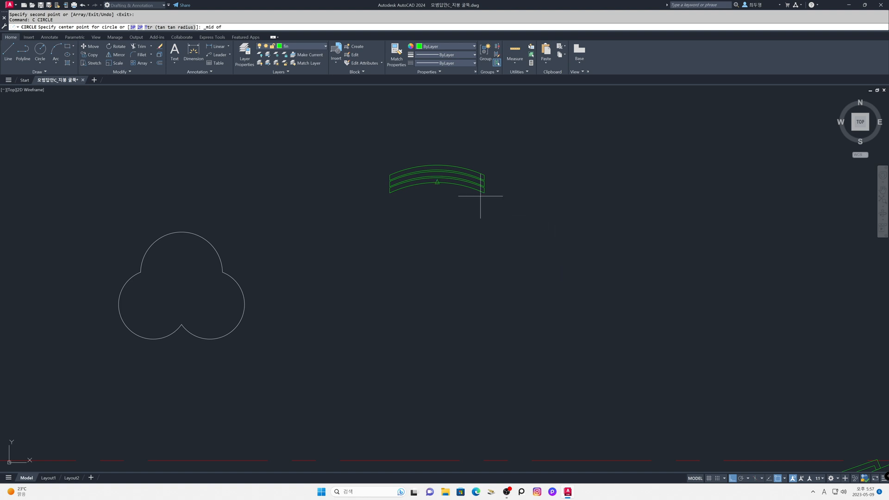
{"action": "left_click", "coordinate": [437, 172]}
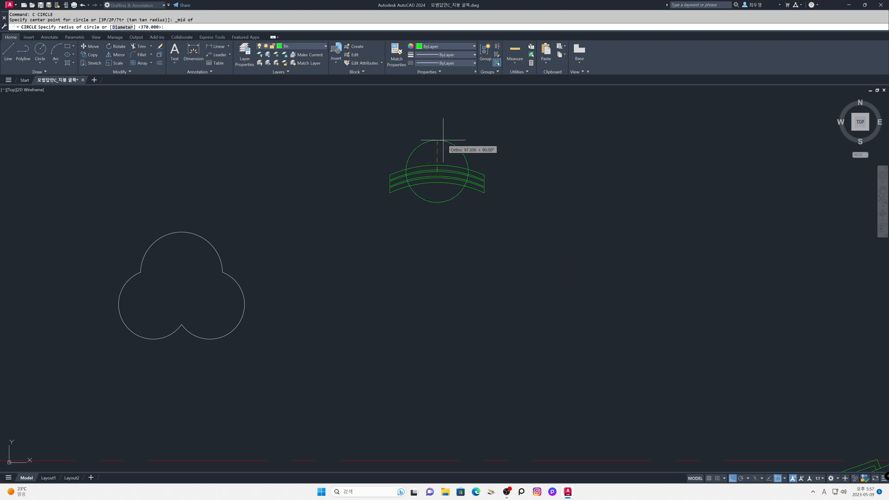
{"action": "type", "text": "80"}
{"action": "key", "text": "Return"}
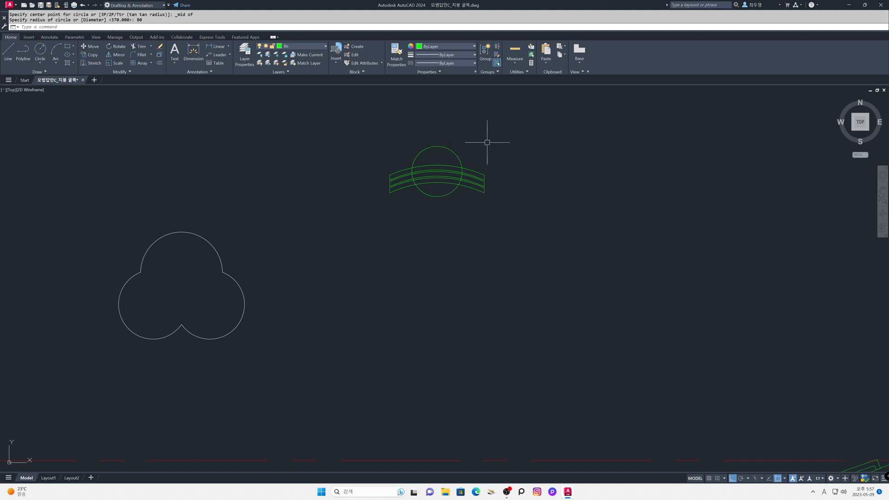
Step: Offset the 80-radius circle 15 inward
{"action": "type", "text": "o"}
{"action": "key", "text": "Return"}
{"action": "type", "text": "15"}
{"action": "key", "text": "Return"}
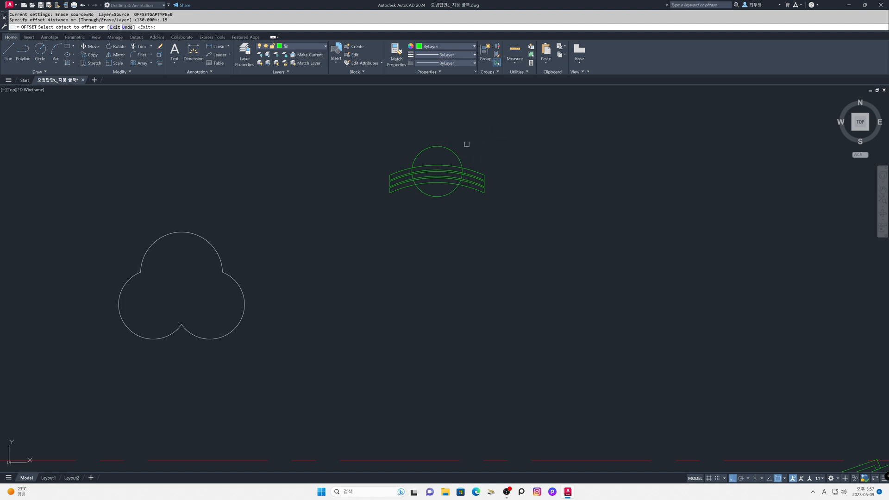
{"action": "left_click", "coordinate": [440, 147]}
{"action": "left_click", "coordinate": [439, 156]}
{"action": "key", "text": "Return"}
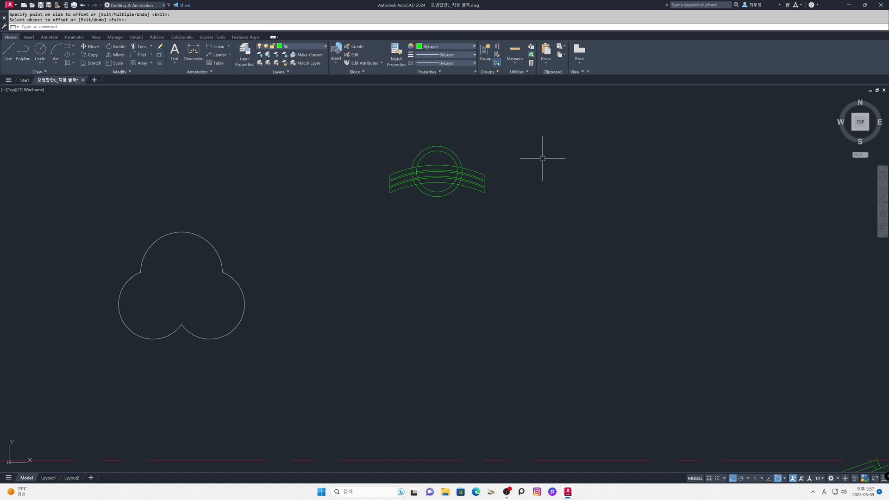
Step: Move the stacked tiles and circles from the outer circle's bottom quadrant to the trefoil's lower cusp
{"action": "type", "text": "m"}
{"action": "key", "text": "Return"}
{"action": "left_click", "coordinate": [381, 123]}
{"action": "left_click", "coordinate": [523, 236]}
{"action": "key", "text": "Return"}
{"action": "right_click", "coordinate": [523, 236], "text": "shift"}
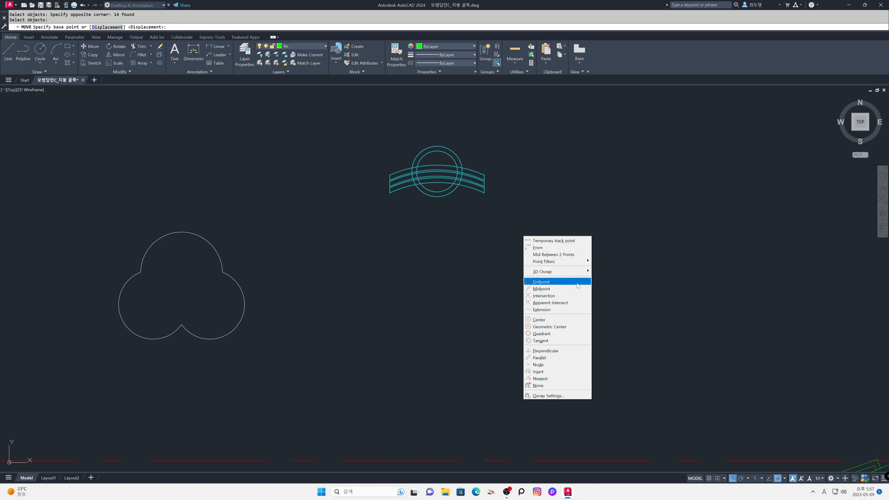
{"action": "left_click", "coordinate": [576, 333]}
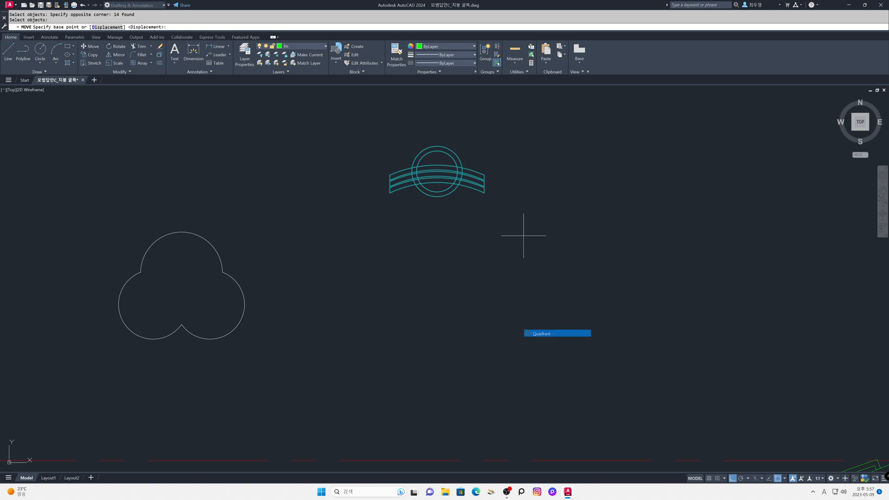
{"action": "left_click", "coordinate": [436, 197]}
{"action": "left_click", "coordinate": [182, 324]}
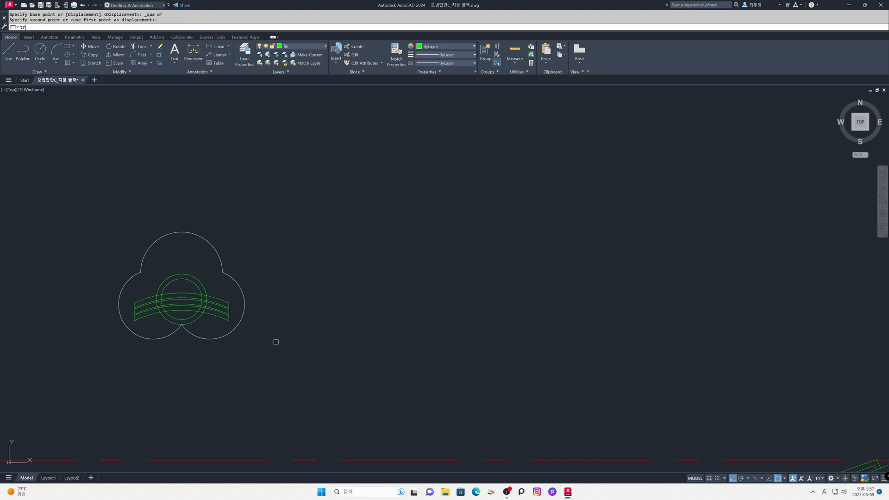
Step: Trim both circles below the uppermost tile arc, leaving the round cap on top of the stack
{"action": "type", "text": "tr"}
{"action": "key", "text": "Return"}
{"action": "key", "text": "Return"}
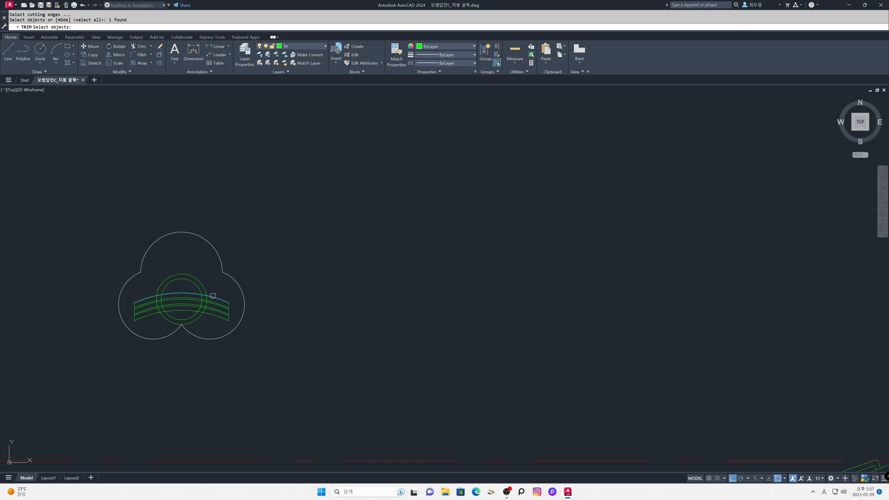
{"action": "left_click", "coordinate": [200, 318]}
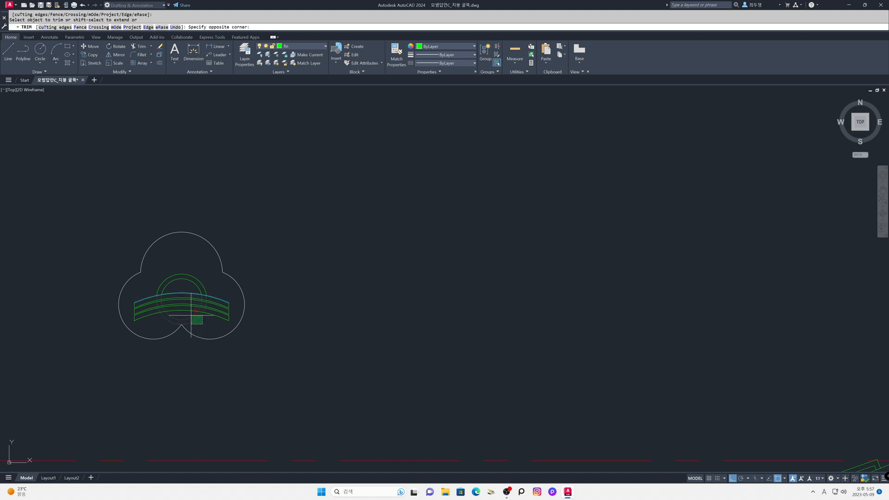
{"action": "left_click", "coordinate": [191, 315]}
{"action": "key", "text": "Return"}
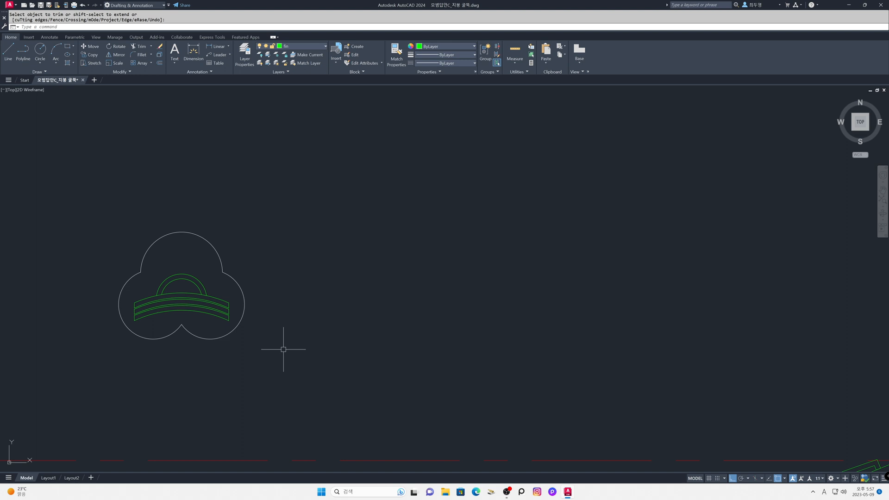
Step: Move the whole ridge tile profile from the trefoil's lower cusp to the centreline intersection at the roof ridge
{"action": "type", "text": "z"}
{"action": "key", "text": "Return"}
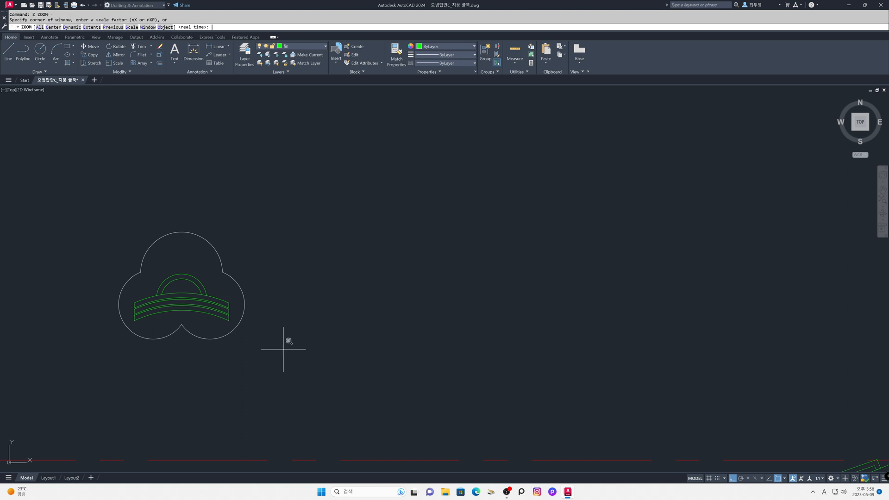
{"action": "key", "text": "Return"}
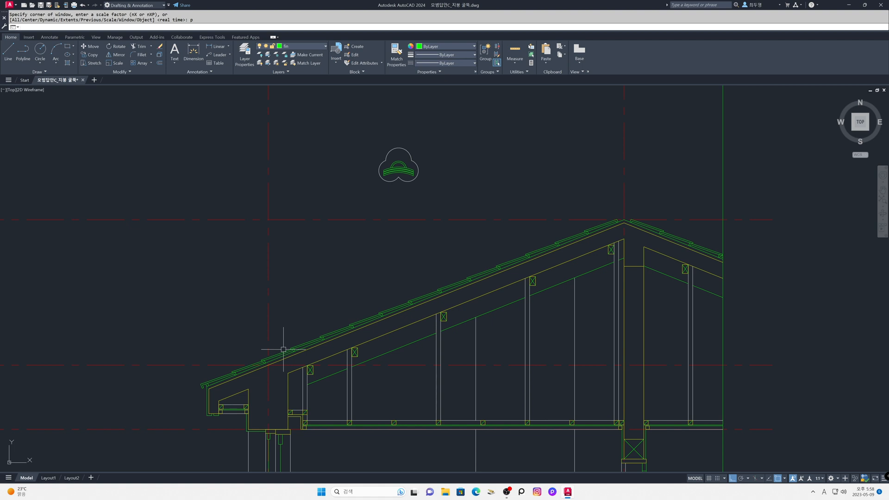
{"action": "key", "text": "Return"}
{"action": "left_click", "coordinate": [364, 133]}
{"action": "left_click", "coordinate": [436, 200]}
{"action": "key", "text": "Return"}
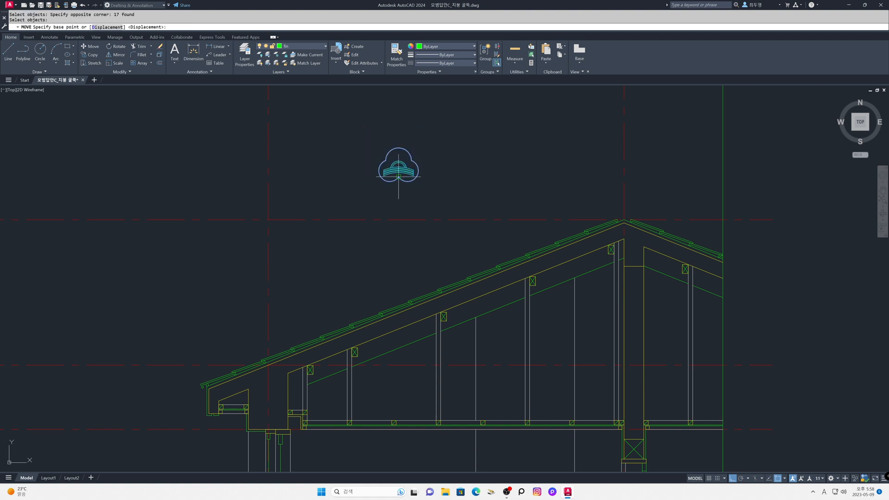
{"action": "left_click", "coordinate": [398, 177]}
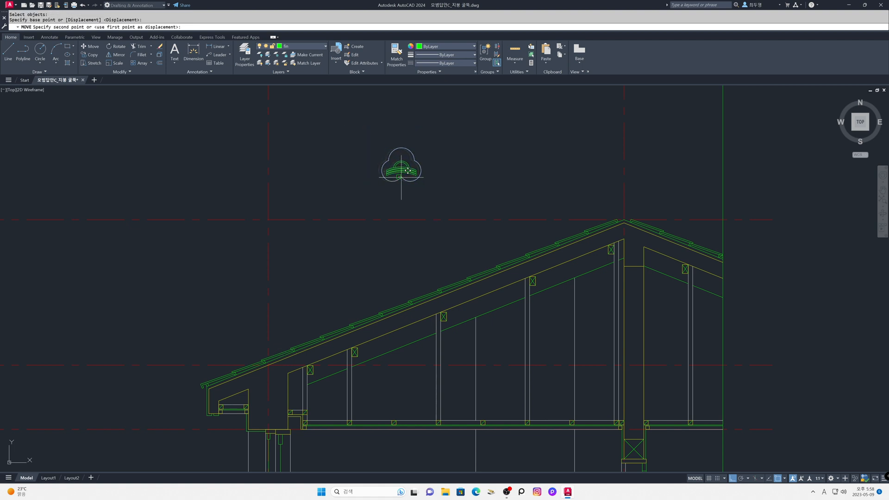
{"action": "left_click", "coordinate": [630, 212]}
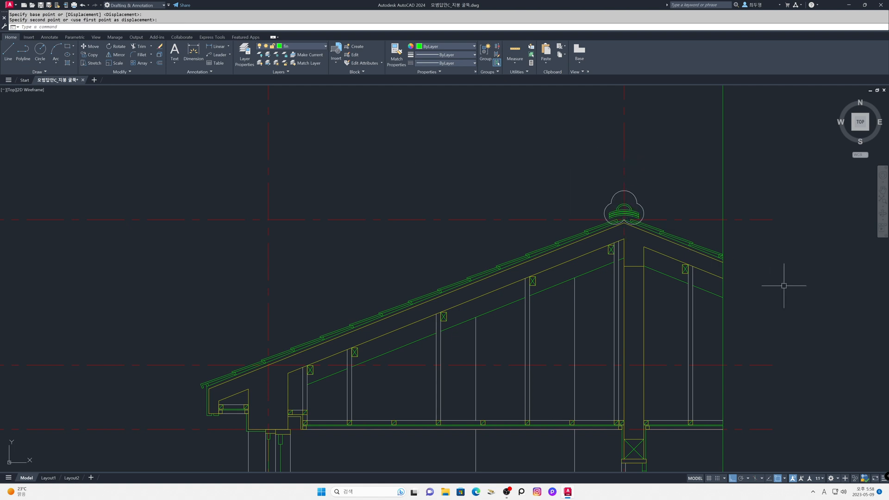
Step: Draw a vertical helper line from the bottom tile's lower left corner down across the left roof slope
{"action": "type", "text": "z"}
{"action": "key", "text": "Return"}
{"action": "left_click", "coordinate": [568, 154]}
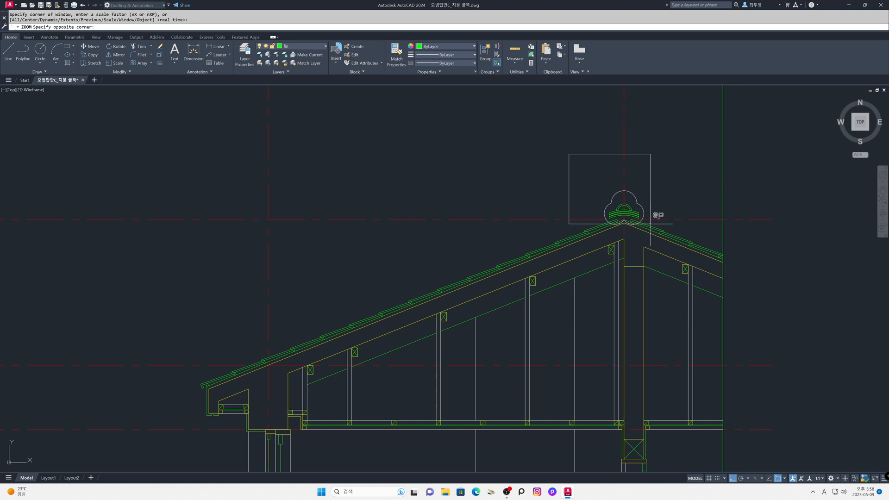
{"action": "left_click", "coordinate": [677, 255]}
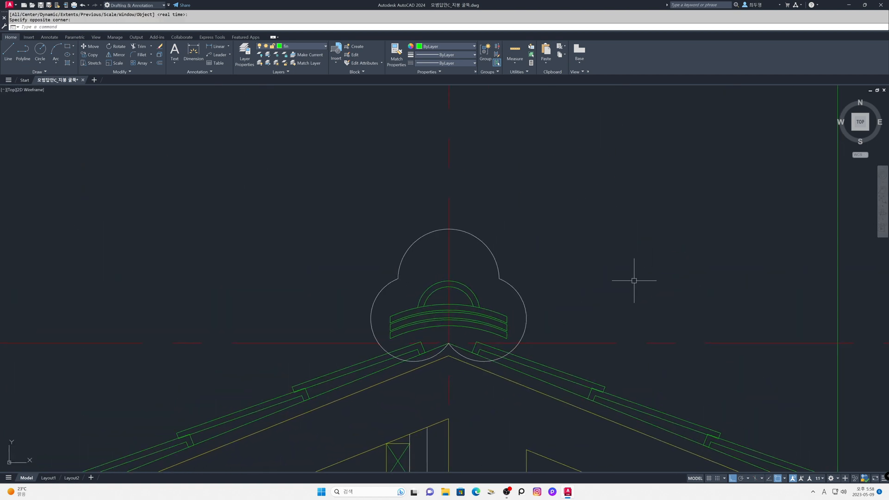
{"action": "type", "text": "l"}
{"action": "key", "text": "Return"}
{"action": "left_click", "coordinate": [391, 338]}
{"action": "left_click", "coordinate": [397, 401]}
{"action": "key", "text": "Return"}
Step: Move the ridge profile straight down from its lower left tile corner to where the helper line meets the upper roof tile surface
{"action": "type", "text": "m"}
{"action": "key", "text": "Return"}
{"action": "type", "text": "p"}
{"action": "key", "text": "Return"}
{"action": "key", "text": "Return"}
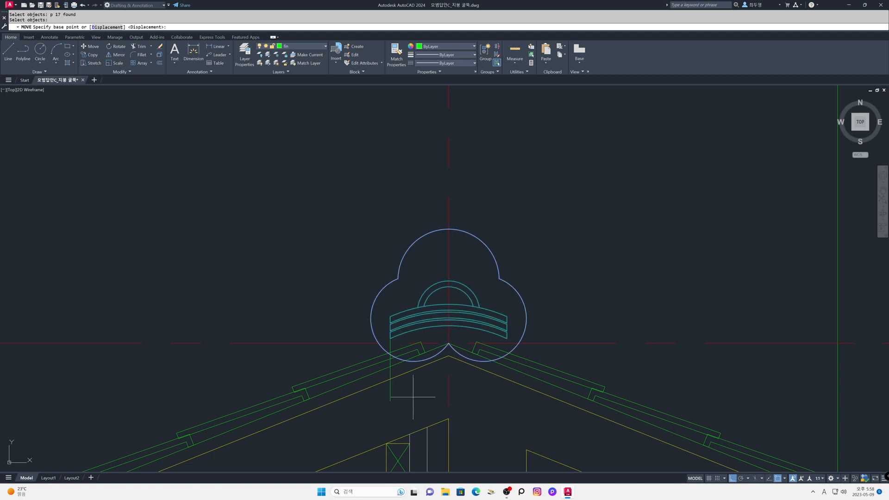
{"action": "left_click", "coordinate": [390, 338]}
{"action": "left_click", "coordinate": [389, 353]}
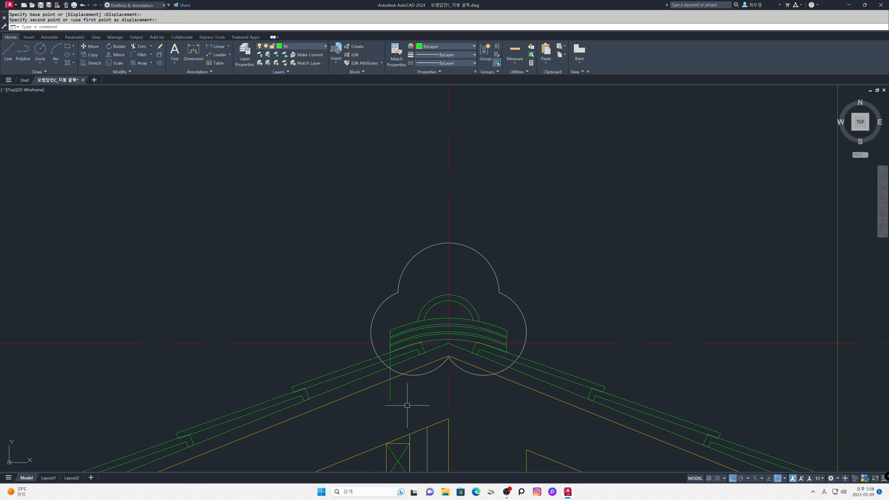
Step: Erase the vertical helper line below the ridge tile stack
{"action": "type", "text": "e"}
{"action": "key", "text": "Return"}
{"action": "left_click", "coordinate": [389, 398]}
{"action": "key", "text": "Return"}
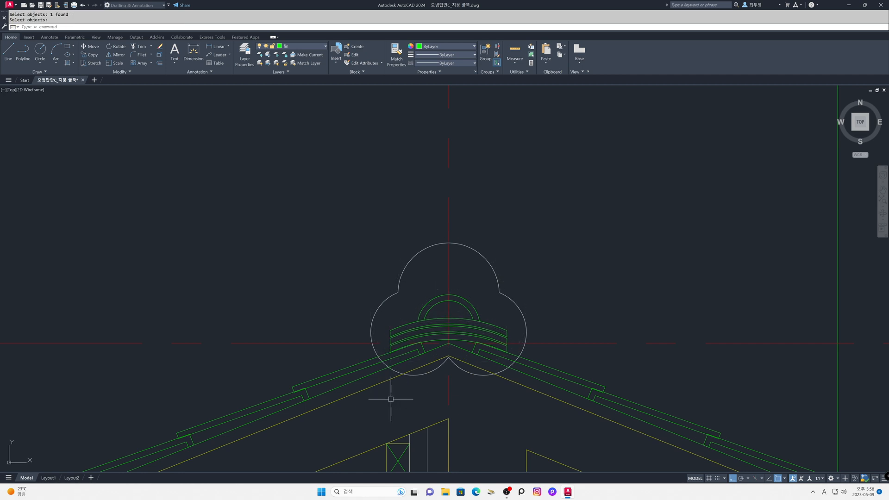
Step: Trim the trefoil outline below the top surfaces of the uppermost roof tiles on both slopes
{"action": "type", "text": "tr"}
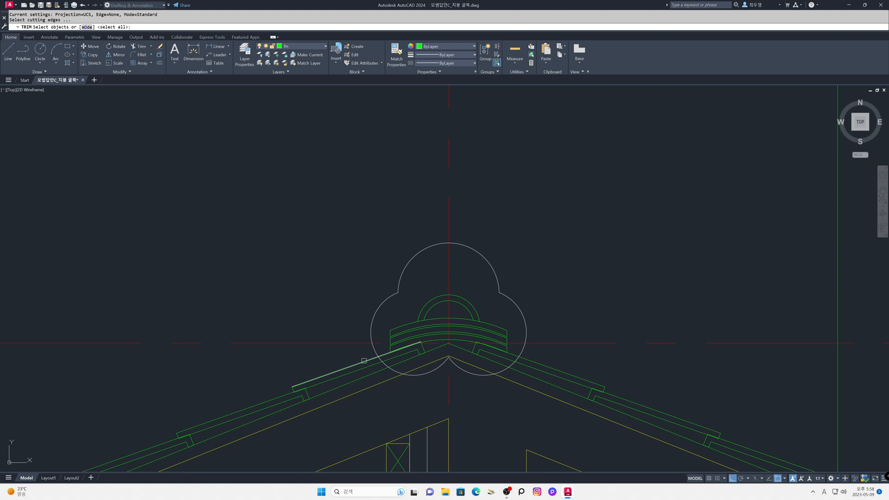
{"action": "left_click", "coordinate": [364, 363]}
{"action": "left_click", "coordinate": [527, 358]}
{"action": "key", "text": "Return"}
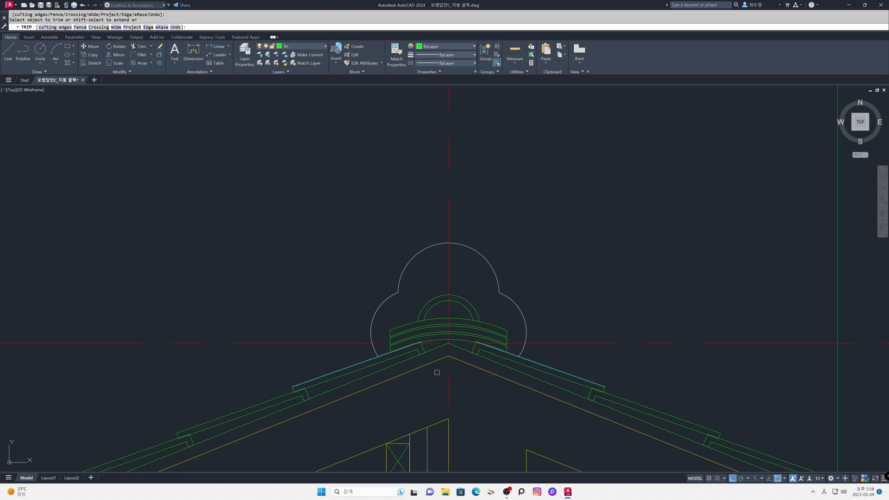
{"action": "left_click", "coordinate": [448, 349]}
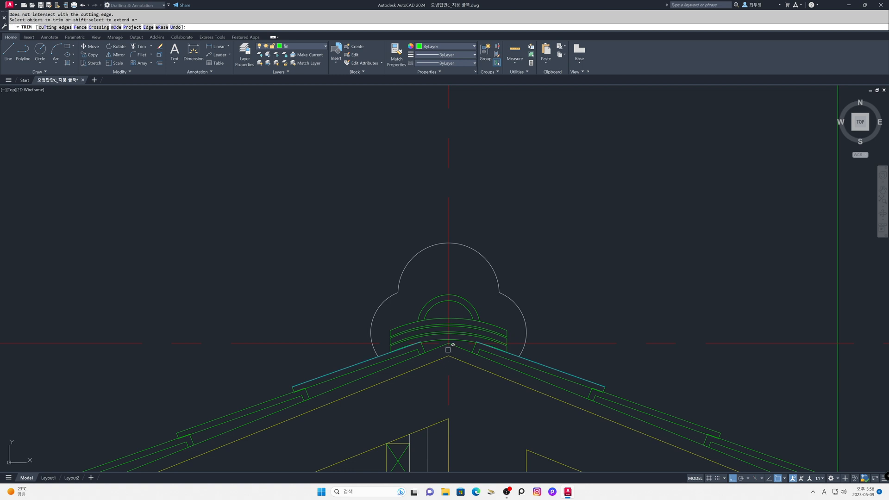
{"action": "key", "text": "Return"}
Step: Trim the uppermost roof tiles' end corners that project above the lowest ridge tile arc on both sides
{"action": "type", "text": "z"}
{"action": "key", "text": "Return"}
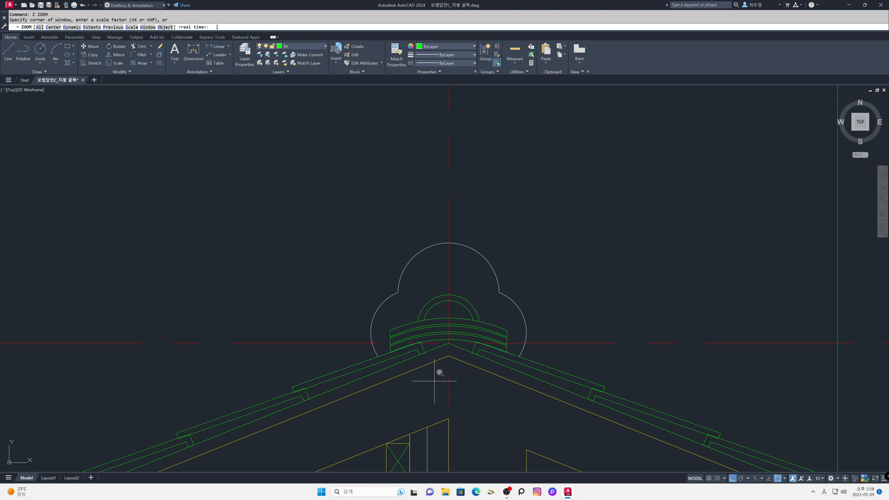
{"action": "left_click", "coordinate": [384, 304]}
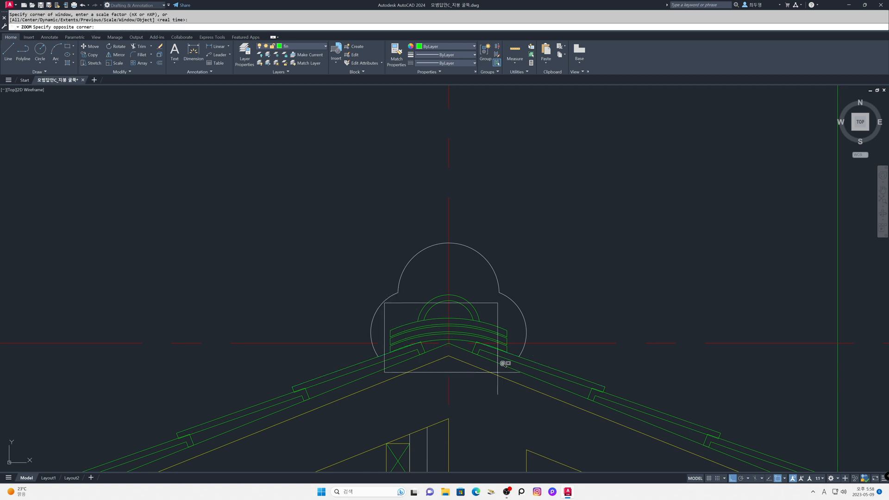
{"action": "left_click", "coordinate": [529, 374]}
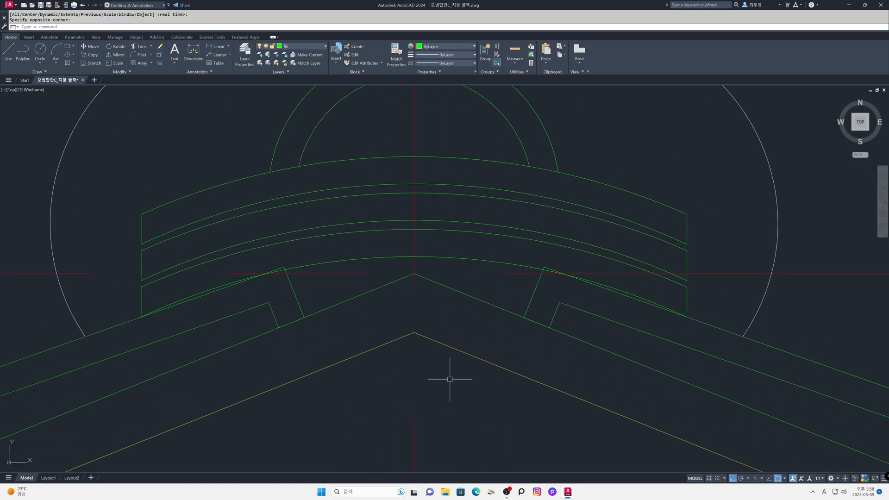
{"action": "key", "text": "Return"}
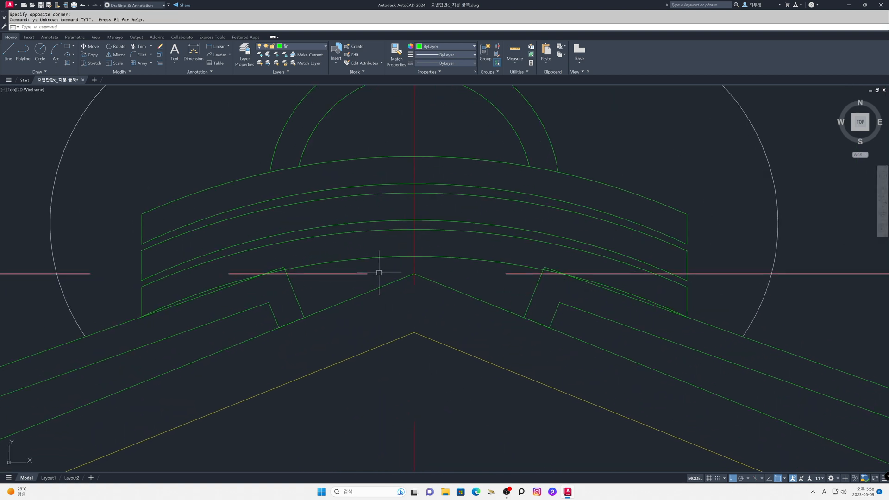
{"action": "type", "text": "tr"}
{"action": "key", "text": "Return"}
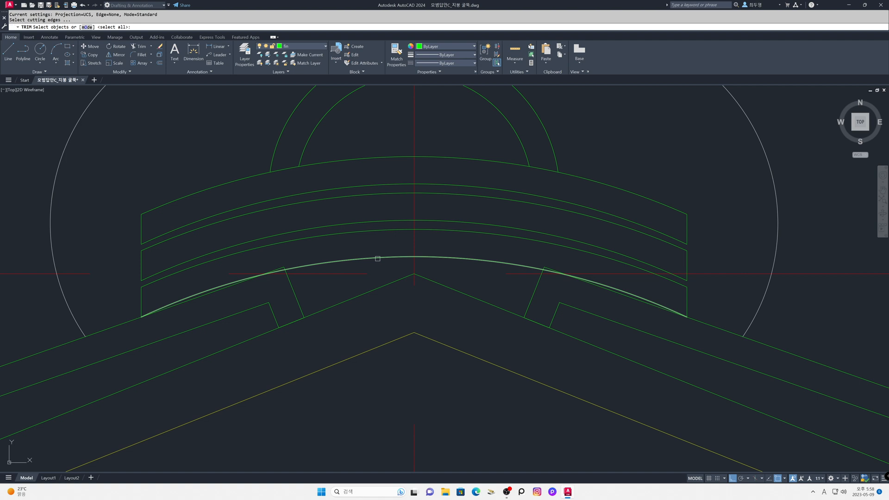
{"action": "left_click", "coordinate": [283, 265]}
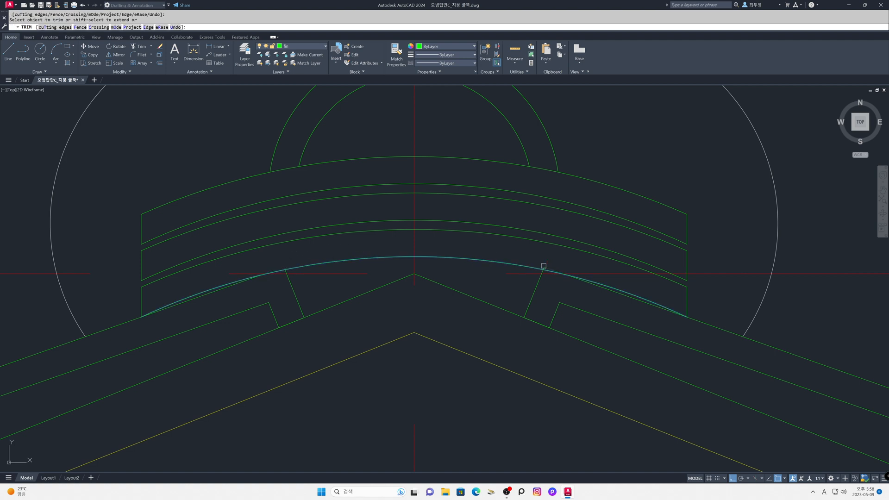
{"action": "key", "text": "Return"}
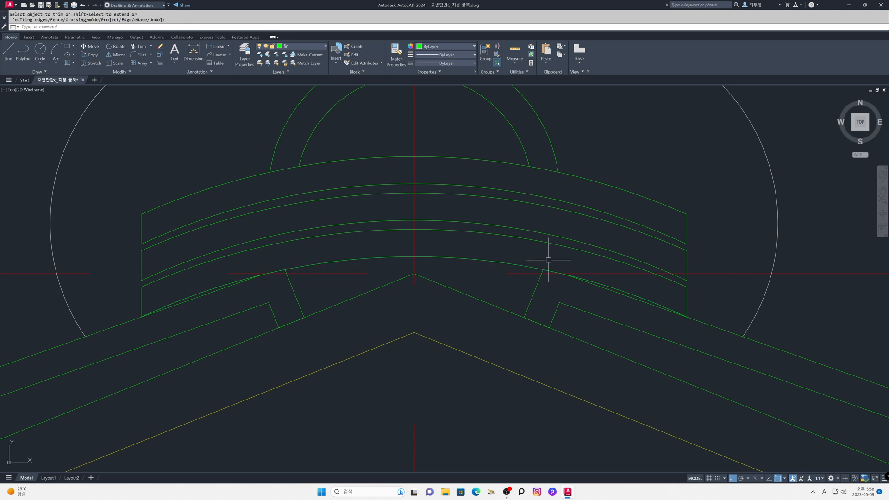
Step: Return to the overall roof view and make ele the current layer
{"action": "key", "text": "Return"}
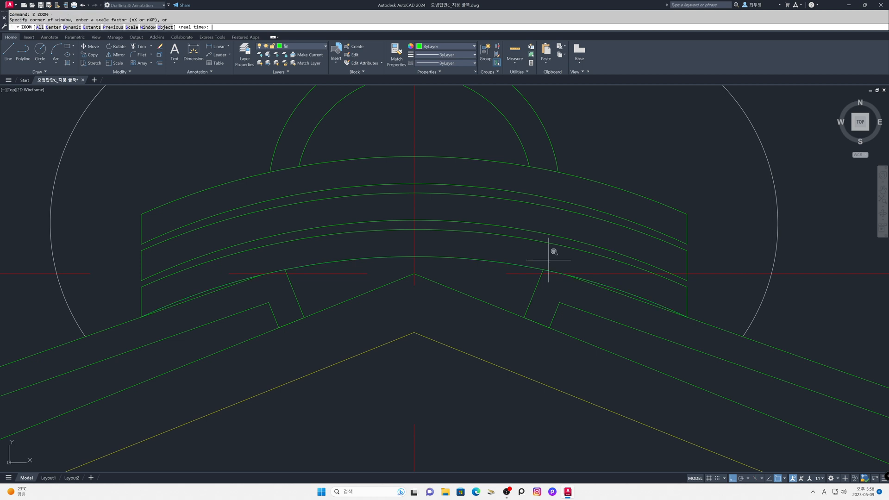
{"action": "key", "text": "Return"}
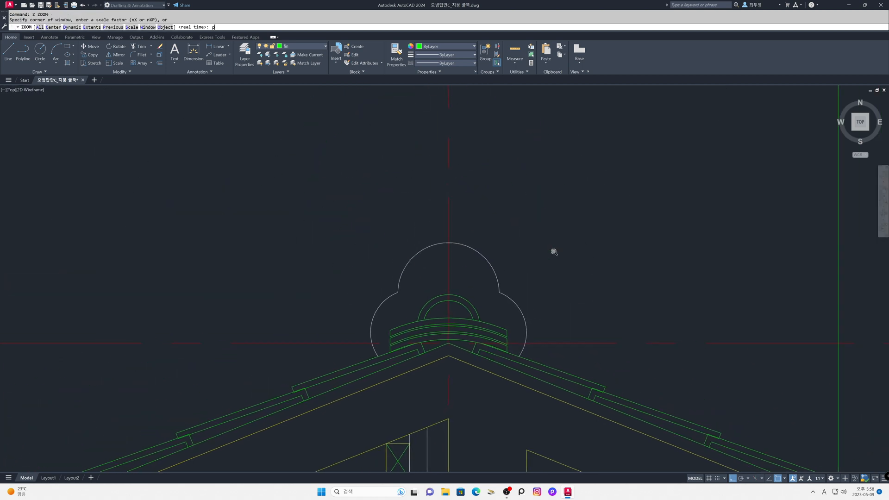
{"action": "key", "text": "Return"}
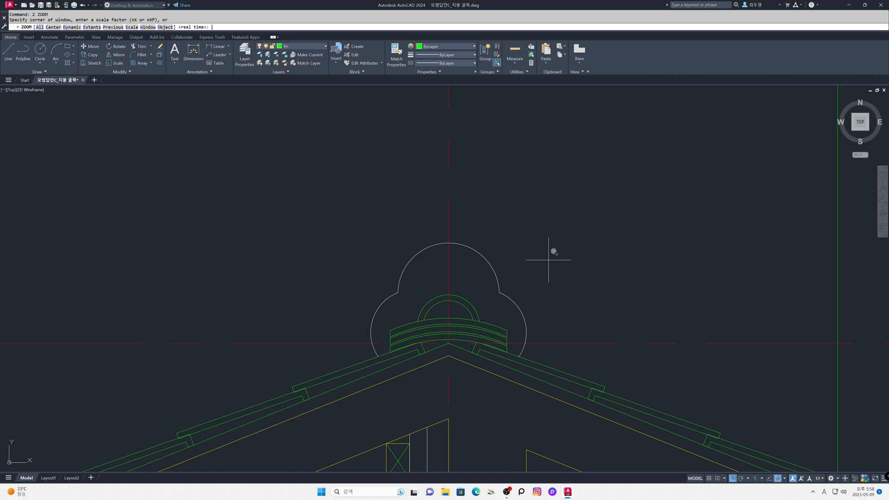
{"action": "key", "text": "Return"}
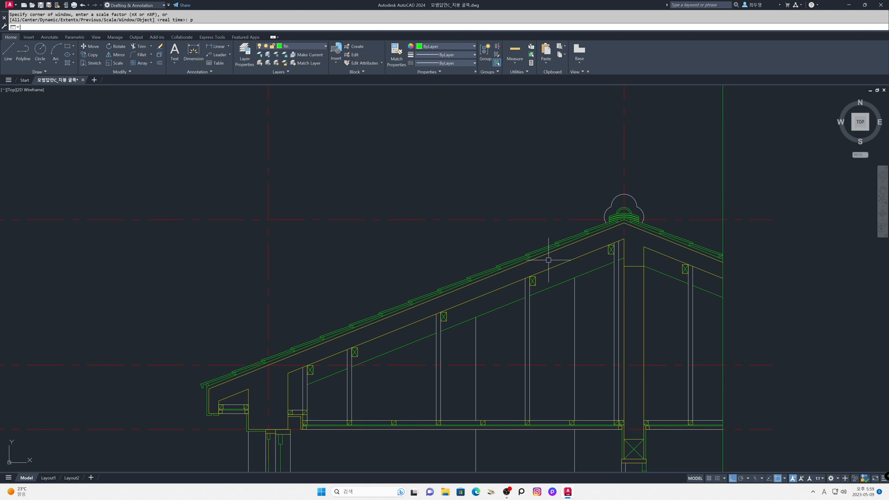
{"action": "left_click", "coordinate": [321, 50]}
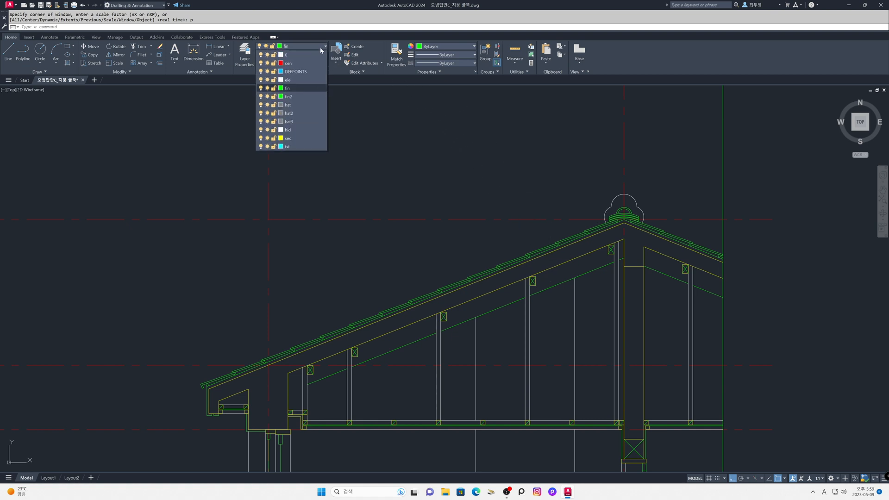
{"action": "left_click", "coordinate": [305, 76]}
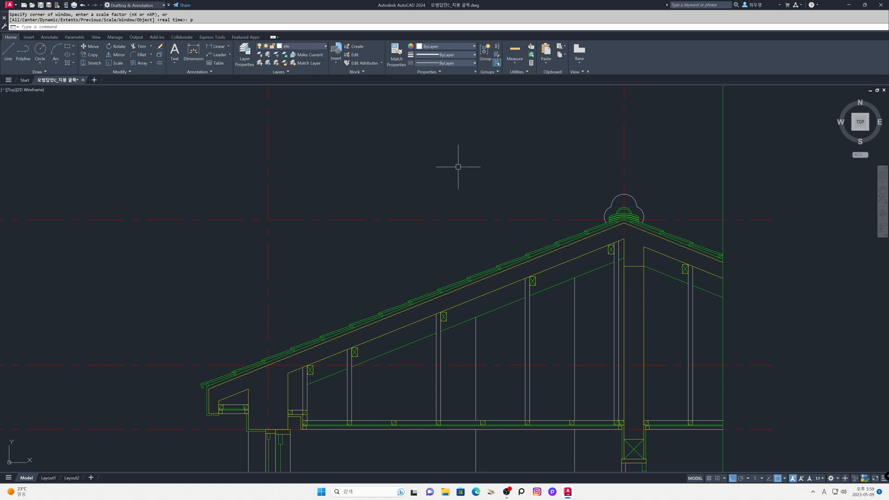
Step: Offset the vertical ridge centreline 600 to the left, placing the copy on the current layer
{"action": "key", "text": "Return"}
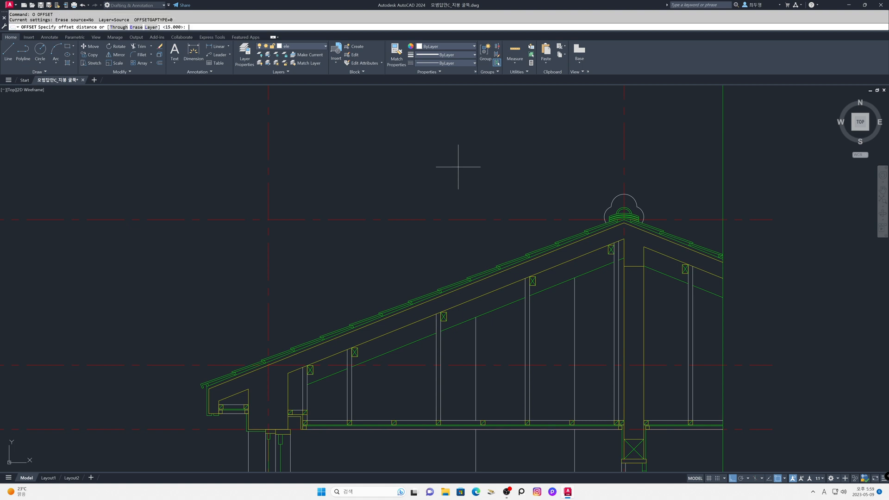
{"action": "left_click", "coordinate": [151, 27]}
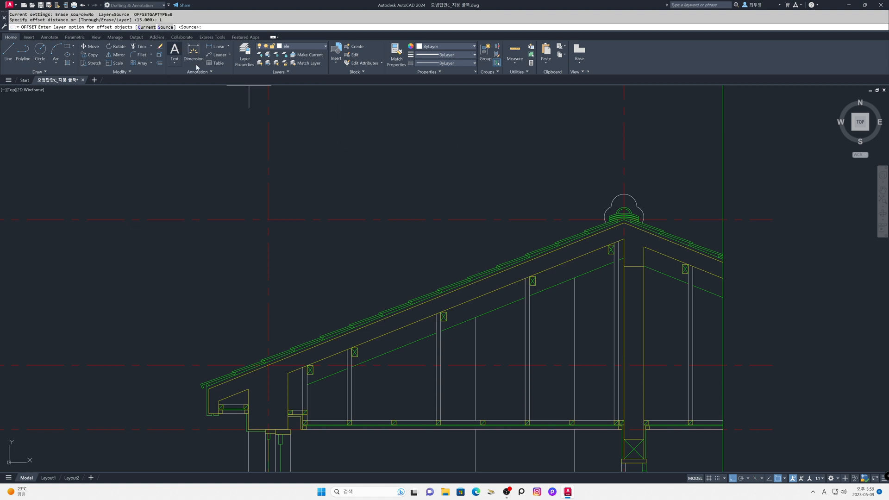
{"action": "left_click", "coordinate": [147, 27]}
{"action": "type", "text": "600"}
{"action": "key", "text": "Return"}
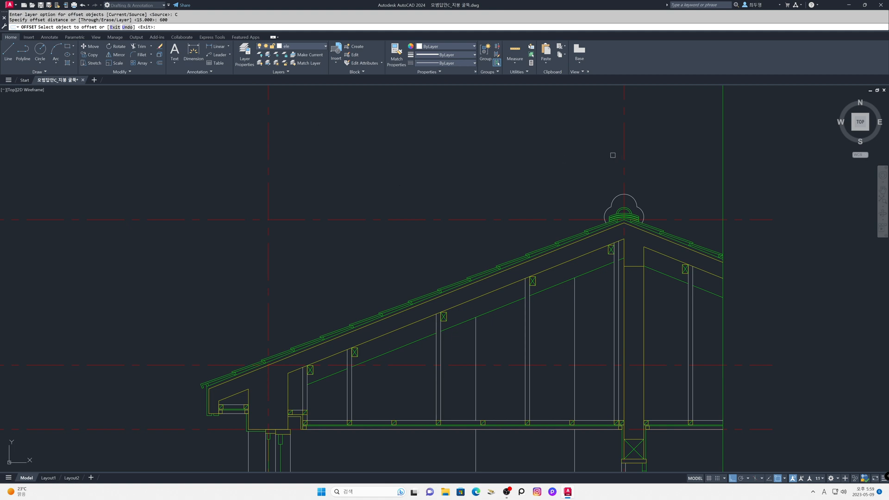
{"action": "left_click", "coordinate": [624, 156]}
{"action": "left_click", "coordinate": [572, 147]}
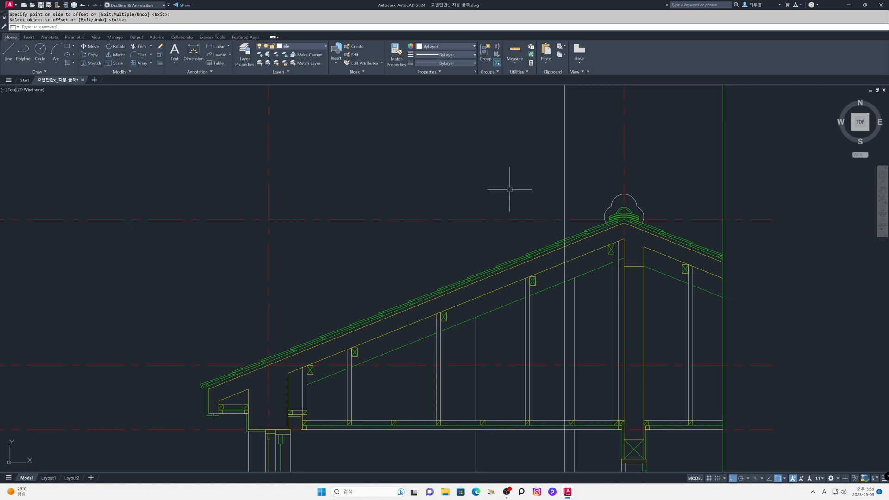
Step: Draw a horizontal line leftward from the intersection of the offset vertical line and the left slope's upper tile surface
{"action": "key", "text": "Return"}
{"action": "left_click", "coordinate": [525, 102]}
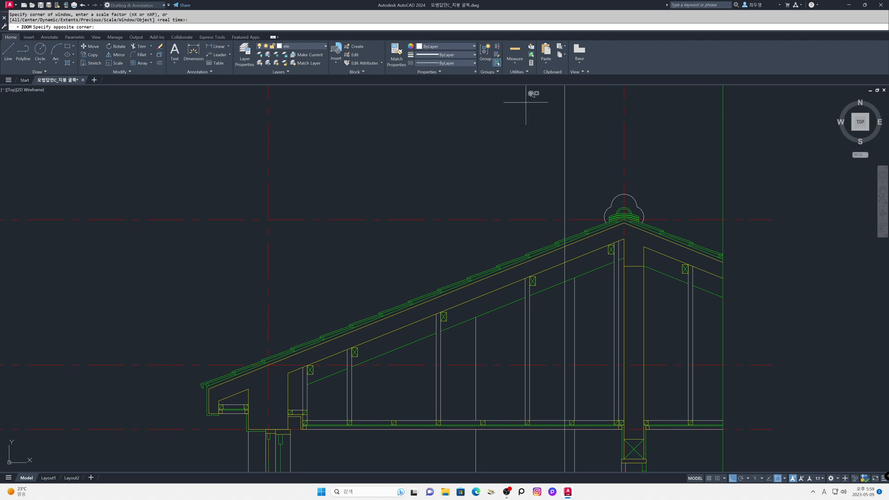
{"action": "left_click", "coordinate": [731, 278]}
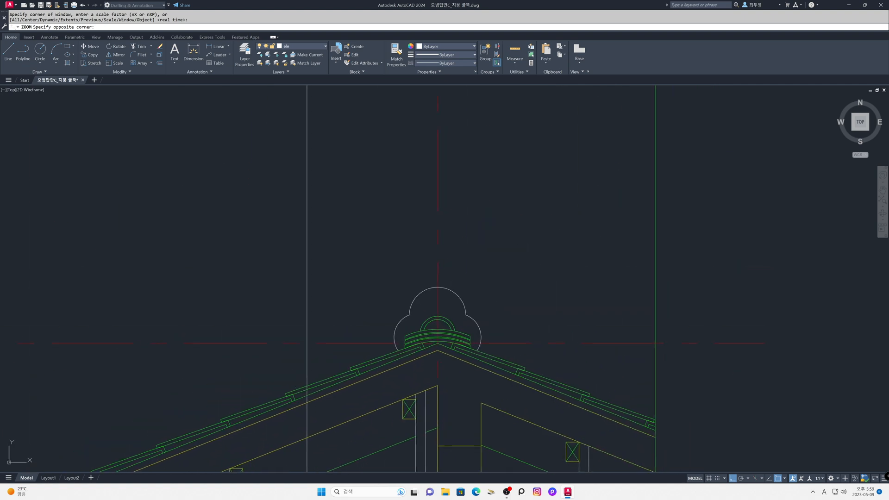
{"action": "type", "text": "l"}
{"action": "key", "text": "Return"}
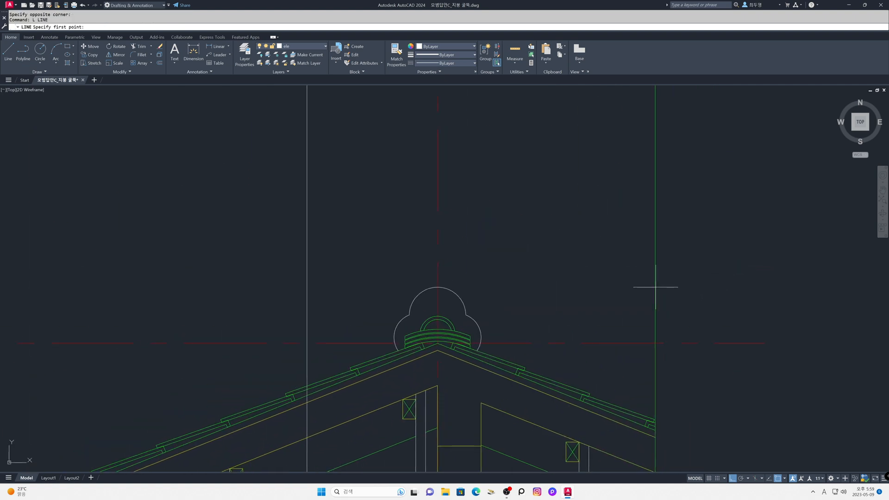
{"action": "left_click", "coordinate": [306, 385]}
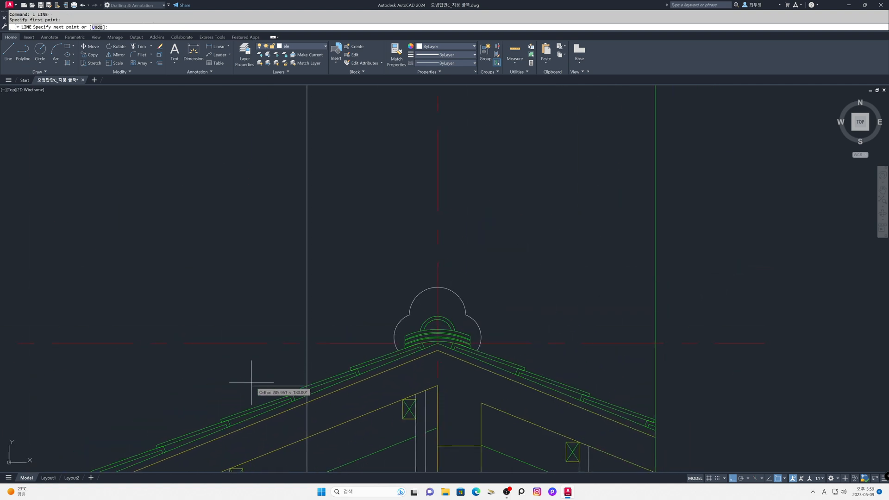
{"action": "left_click", "coordinate": [130, 386]}
{"action": "key", "text": "Return"}
Step: Offset the horizontal line at the left slope 1200 upward and erase the original line
{"action": "type", "text": "o"}
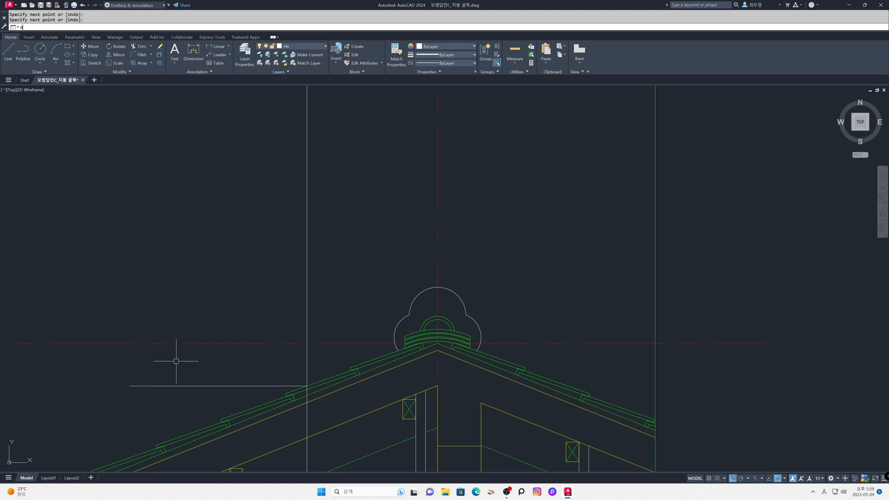
{"action": "key", "text": "Return"}
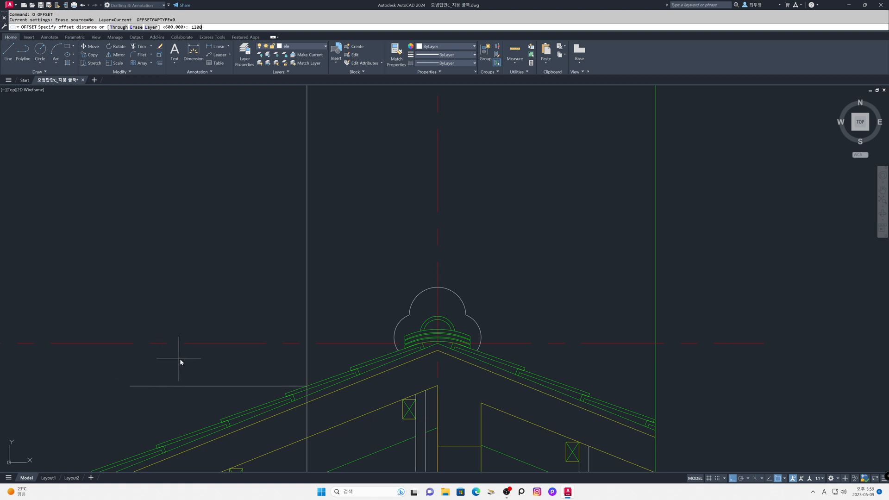
{"action": "type", "text": "1200"}
{"action": "key", "text": "Return"}
{"action": "left_click", "coordinate": [207, 385]}
{"action": "left_click", "coordinate": [211, 380]}
{"action": "key", "text": "Return"}
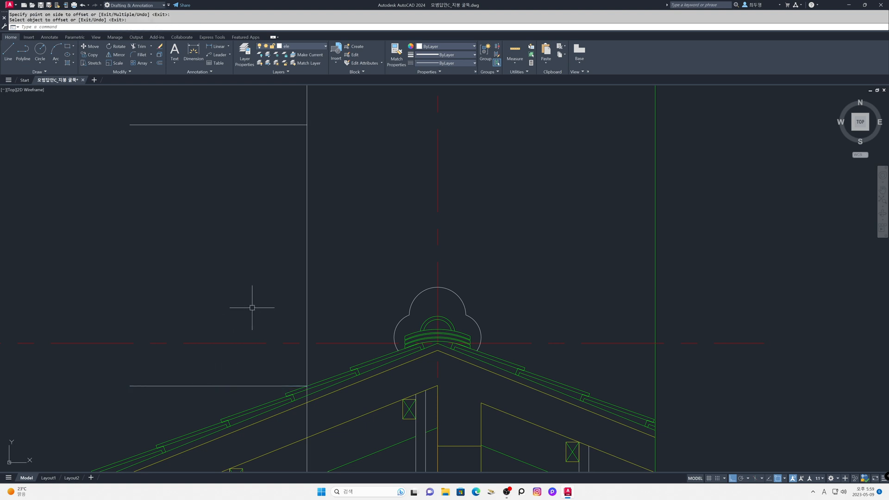
{"action": "key", "text": "Return"}
{"action": "left_click", "coordinate": [232, 386]}
{"action": "key", "text": "Return"}
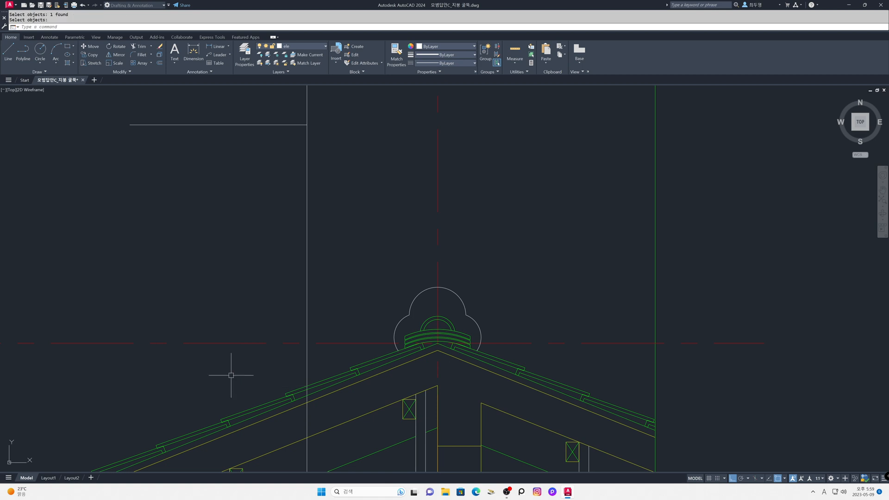
Step: Trim the offset vertical line below the left slope's upper tile surface
{"action": "type", "text": "tr"}
{"action": "key", "text": "Return"}
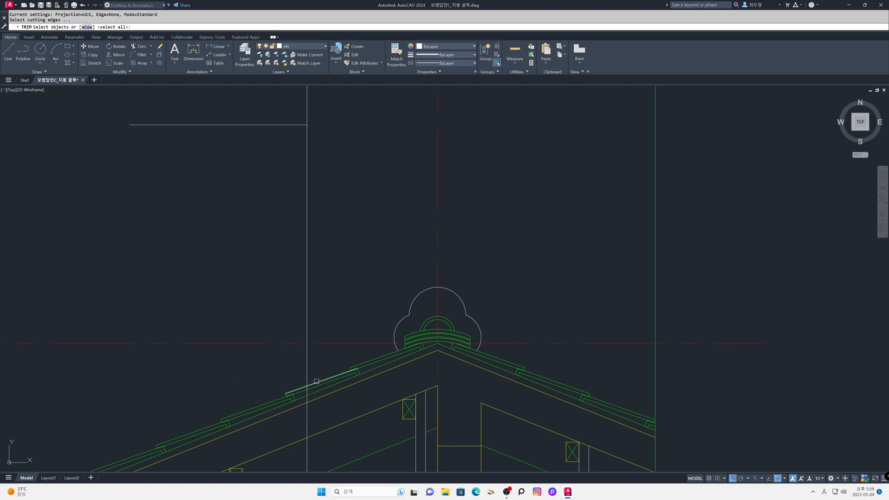
{"action": "left_click", "coordinate": [319, 381]}
{"action": "key", "text": "Return"}
{"action": "left_click", "coordinate": [306, 418]}
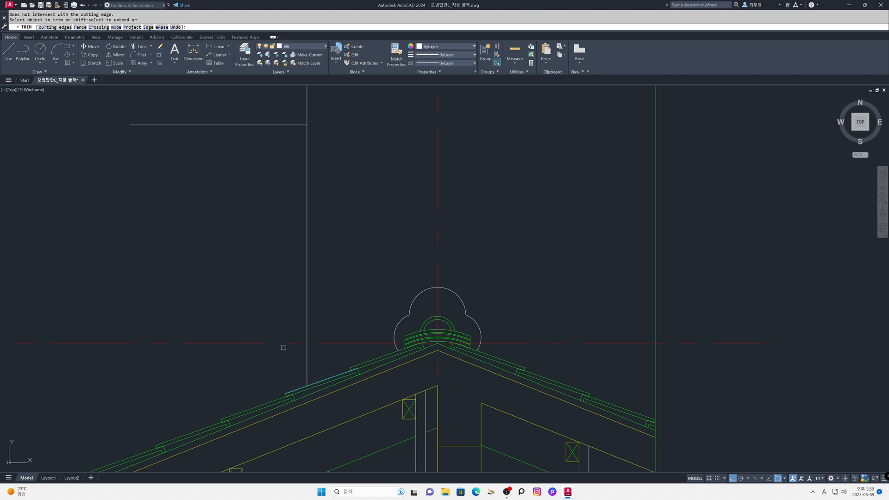
{"action": "key", "text": "Return"}
Step: Stretch the upper horizontal line's right end past the vertical ridge centreline
{"action": "left_click", "coordinate": [294, 124]}
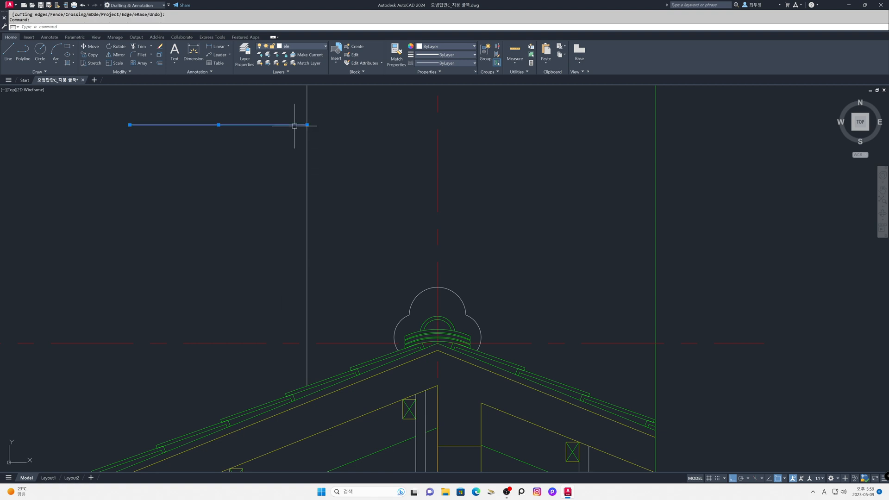
{"action": "left_click", "coordinate": [307, 124]}
{"action": "left_click", "coordinate": [549, 125]}
{"action": "key", "text": "Escape"}
Step: Draw a vertical line from the crown of the ridge tile profile up past the horizontal line
{"action": "type", "text": "l"}
{"action": "key", "text": "Return"}
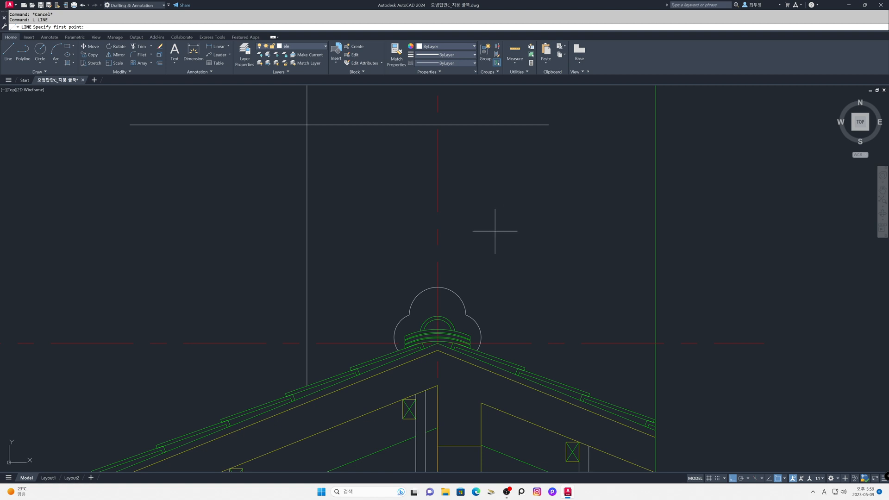
{"action": "left_click", "coordinate": [438, 288]}
{"action": "left_click", "coordinate": [471, 103]}
{"action": "key", "text": "Return"}
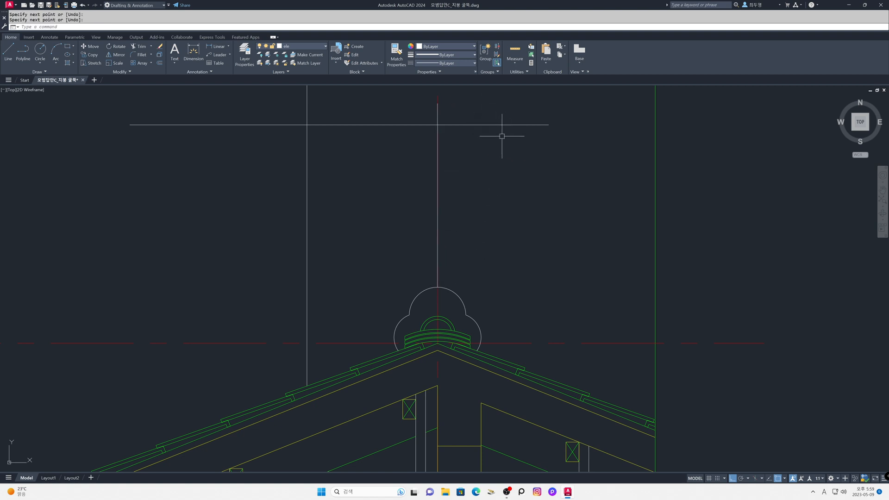
Step: Freeze the cen layer and join the chimney's top line to both side lines with zero-radius Fillet corners
{"action": "left_click", "coordinate": [323, 49]}
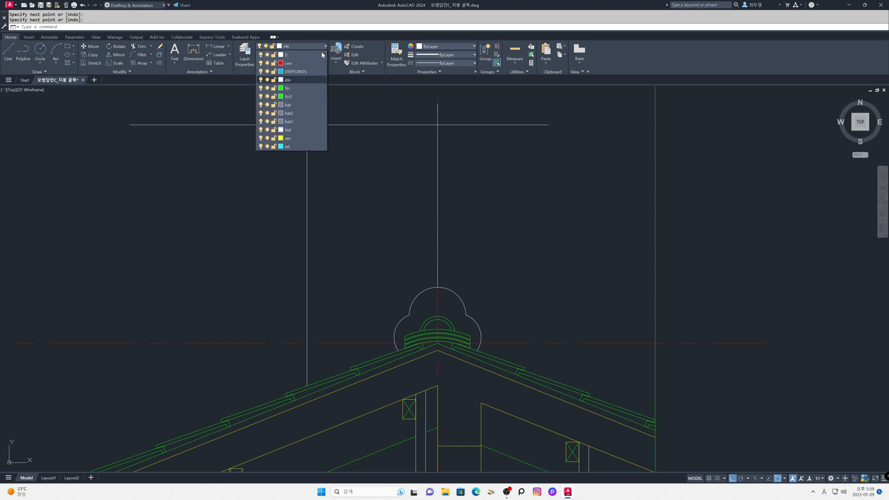
{"action": "left_click", "coordinate": [267, 63]}
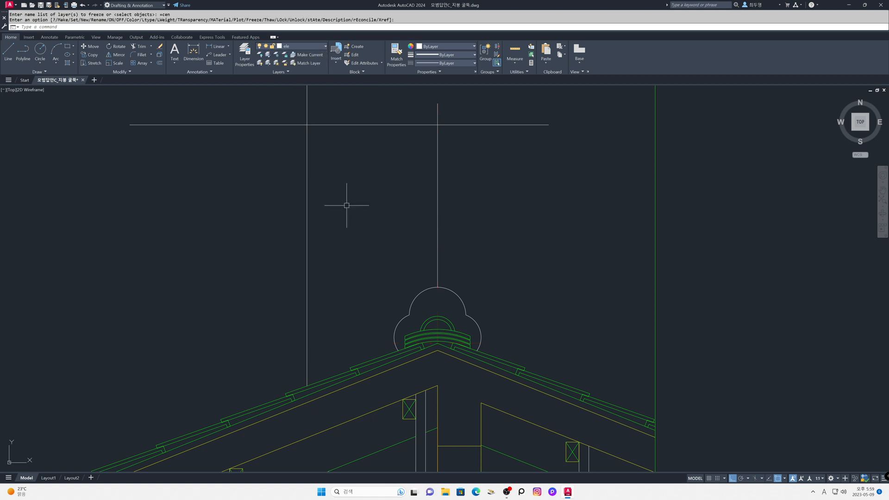
{"action": "type", "text": "f"}
{"action": "key", "text": "Return"}
{"action": "type", "text": "m"}
{"action": "key", "text": "Return"}
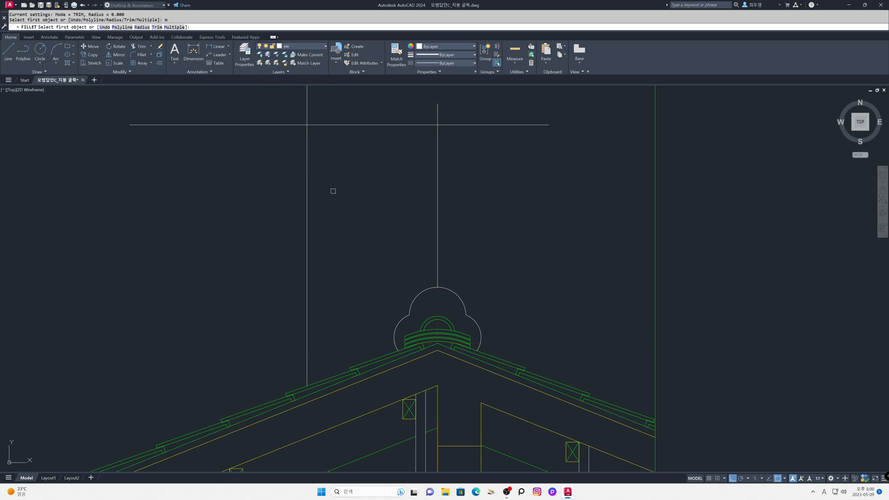
{"action": "left_click", "coordinate": [307, 146]}
{"action": "left_click", "coordinate": [336, 125]}
{"action": "left_click", "coordinate": [389, 124]}
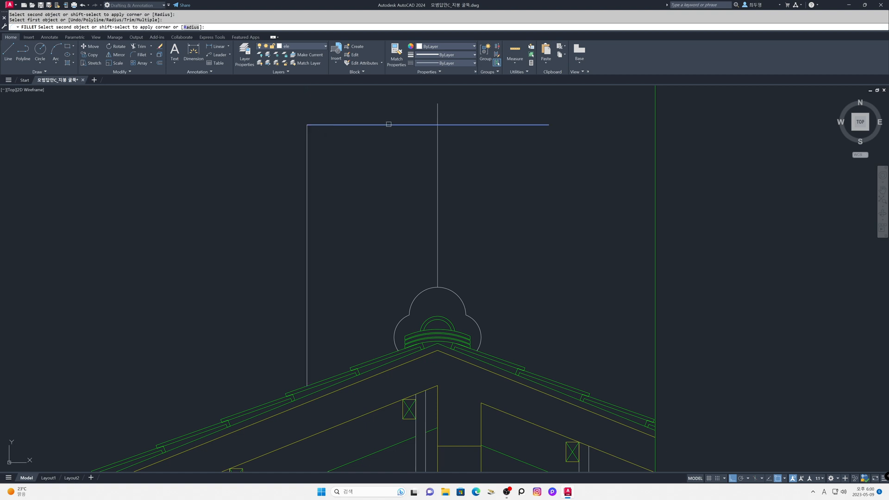
{"action": "left_click", "coordinate": [437, 136]}
{"action": "key", "text": "Return"}
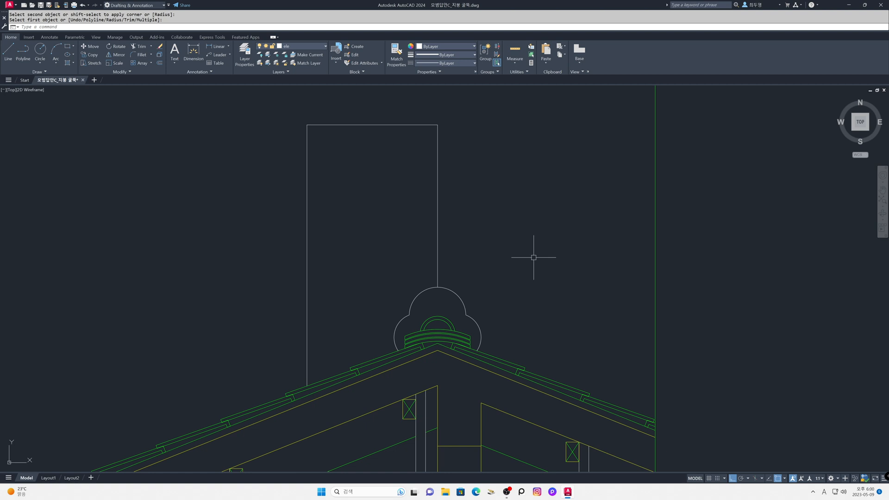
Step: Offset the chimney's top line 100 upward and both side lines 100 outward for the cap
{"action": "type", "text": "z"}
{"action": "key", "text": "Return"}
{"action": "key", "text": "Return"}
{"action": "left_click_drag", "start_coordinate": [403, 231], "coordinate": [408, 283]}
{"action": "middle_click_drag", "start_coordinate": [407, 257], "coordinate": [408, 325]}
{"action": "key", "text": "Escape"}
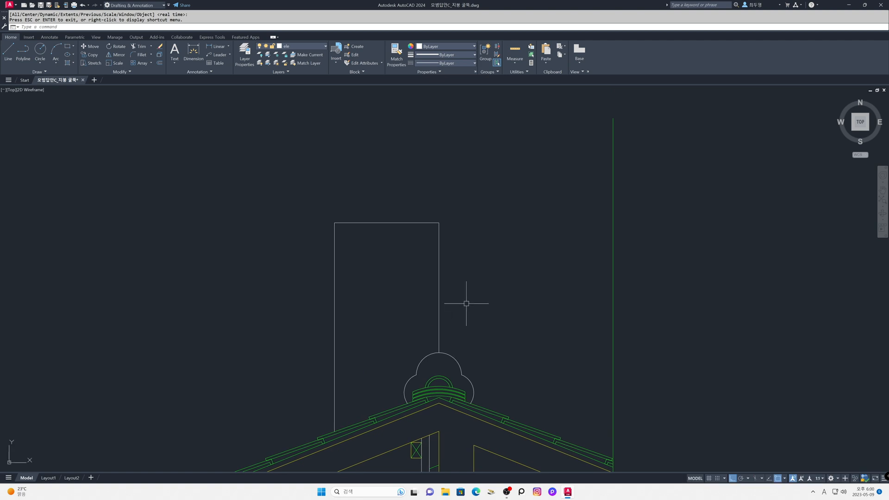
{"action": "type", "text": "o"}
{"action": "key", "text": "Return"}
{"action": "type", "text": "100"}
{"action": "key", "text": "Return"}
{"action": "left_click", "coordinate": [396, 222]}
{"action": "left_click", "coordinate": [402, 192]}
{"action": "left_click", "coordinate": [334, 227]}
{"action": "left_click", "coordinate": [317, 227]}
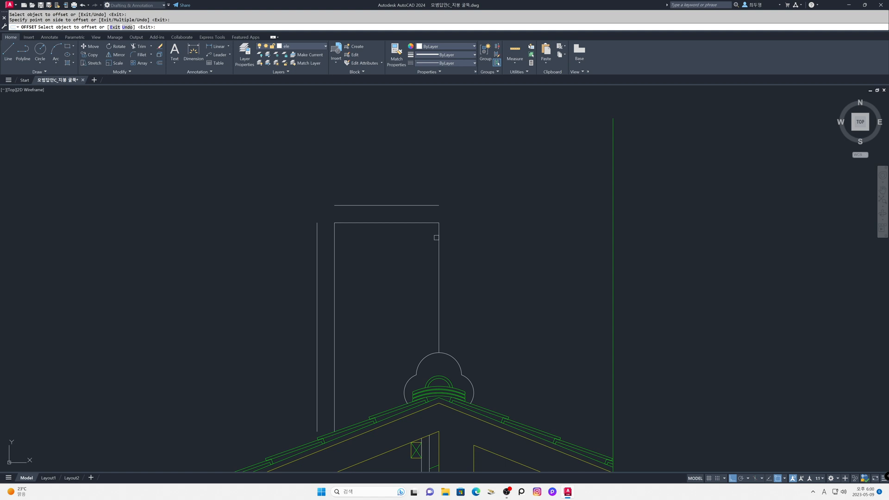
{"action": "left_click", "coordinate": [439, 236]}
{"action": "left_click", "coordinate": [468, 241]}
{"action": "key", "text": "Return"}
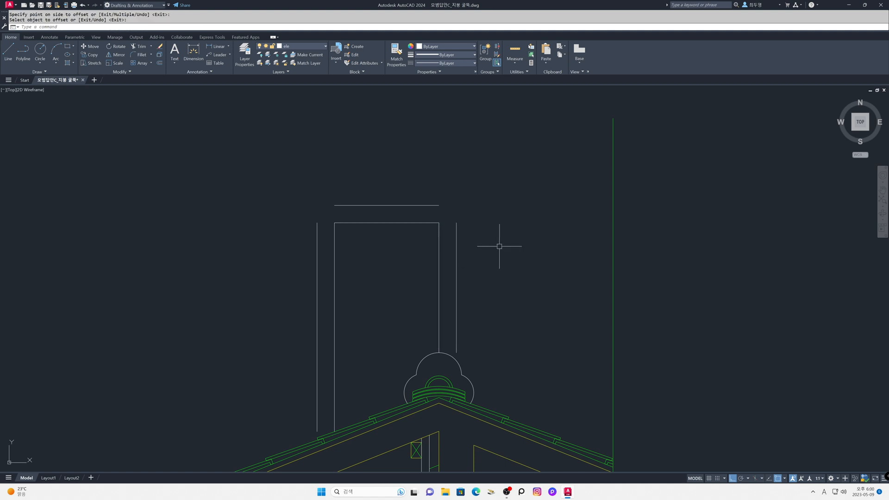
Step: Close the chimney cap into a rectangle by filleting its four corners at zero radius, using the chimney's top line as its base
{"action": "type", "text": "f"}
{"action": "key", "text": "Return"}
{"action": "type", "text": "m"}
{"action": "key", "text": "Return"}
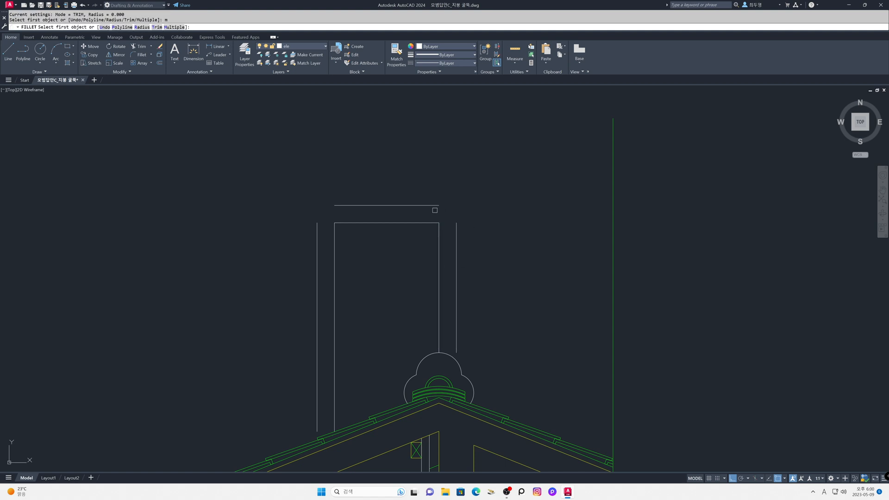
{"action": "left_click", "coordinate": [434, 205]}
{"action": "left_click", "coordinate": [457, 221]}
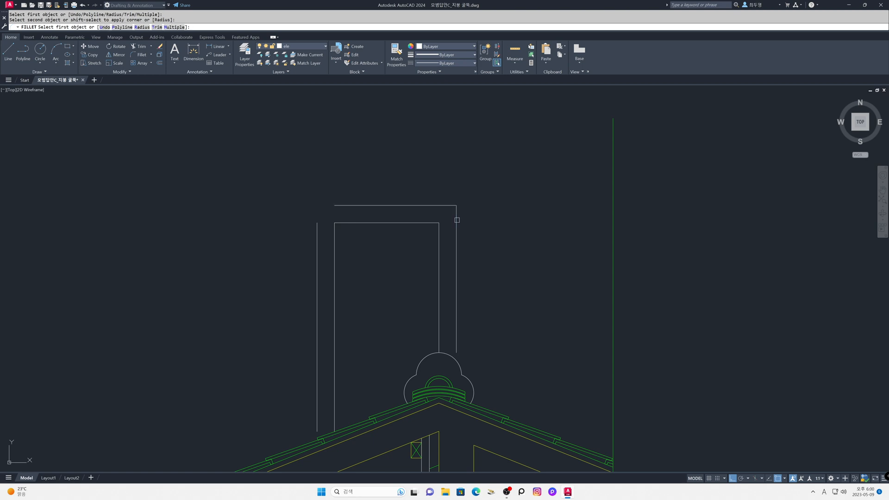
{"action": "left_click", "coordinate": [456, 221]}
{"action": "left_click", "coordinate": [430, 222]}
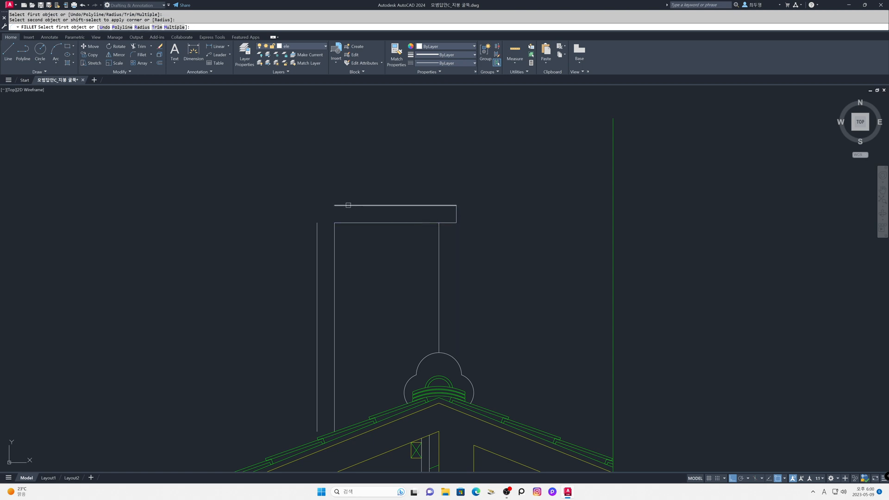
{"action": "left_click", "coordinate": [342, 204]}
{"action": "left_click", "coordinate": [315, 219]}
{"action": "left_click", "coordinate": [339, 221]}
{"action": "left_click", "coordinate": [340, 224]}
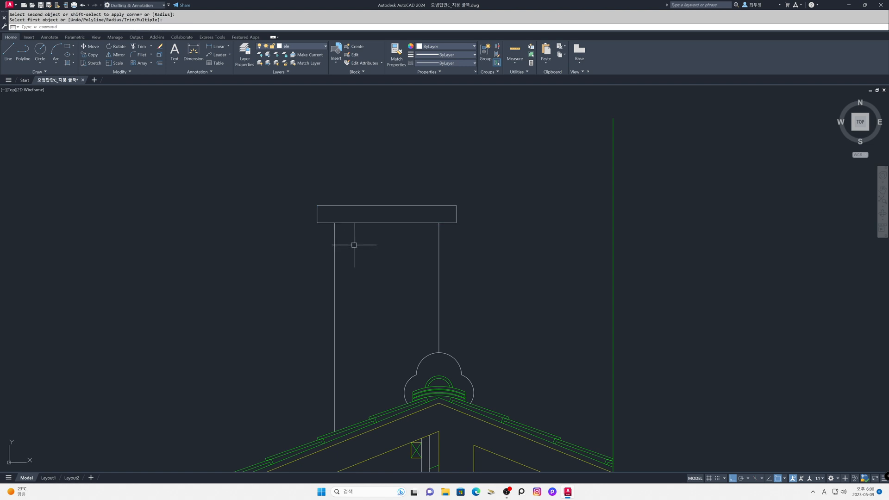
Step: Offset the cap's bottom line 200 downward and both chimney side lines 200 inward for the opening
{"action": "type", "text": "o"}
{"action": "key", "text": "Return"}
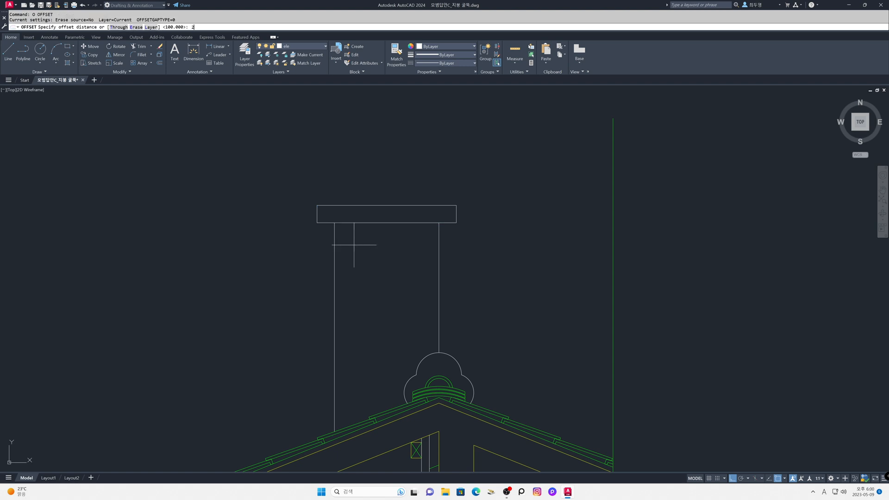
{"action": "type", "text": "200"}
{"action": "key", "text": "Return"}
{"action": "left_click", "coordinate": [370, 223]}
{"action": "left_click", "coordinate": [369, 245]}
{"action": "left_click", "coordinate": [335, 244]}
{"action": "left_click", "coordinate": [342, 244]}
{"action": "left_click", "coordinate": [438, 247]}
{"action": "left_click", "coordinate": [388, 242]}
{"action": "key", "text": "Return"}
Step: Fillet the two lower corners of the square opening under the chimney cap at zero radius
{"action": "type", "text": "f"}
{"action": "key", "text": "Return"}
{"action": "type", "text": "m"}
{"action": "key", "text": "Return"}
{"action": "left_click", "coordinate": [369, 243]}
{"action": "left_click", "coordinate": [387, 257]}
{"action": "left_click", "coordinate": [396, 257]}
{"action": "left_click", "coordinate": [404, 248]}
{"action": "key", "text": "Return"}
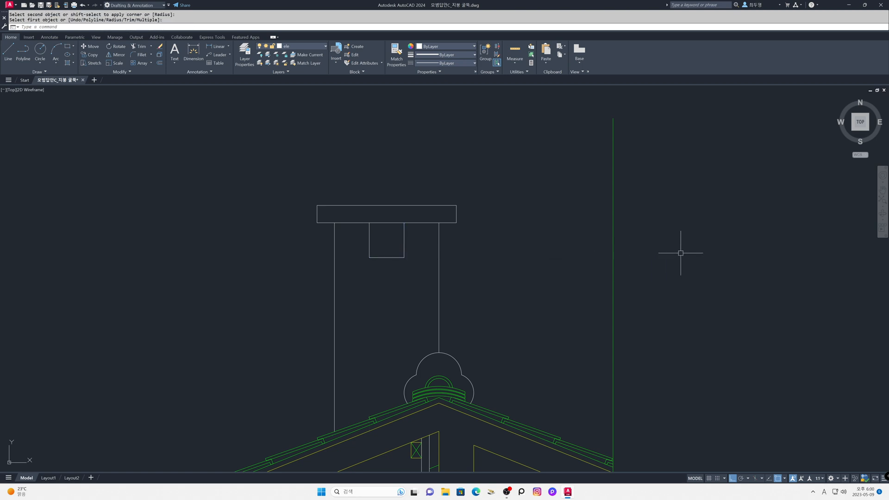
Step: Return to the overall roof section view and thaw the cen layer
{"action": "type", "text": "z"}
{"action": "key", "text": "Return"}
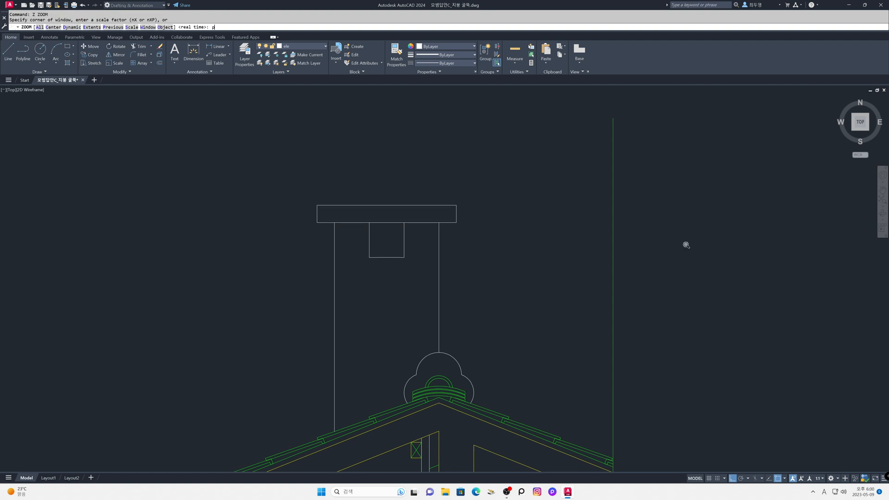
{"action": "type", "text": "p"}
{"action": "key", "text": "Return"}
{"action": "type", "text": "z"}
{"action": "key", "text": "Return"}
{"action": "type", "text": "p"}
{"action": "key", "text": "Return"}
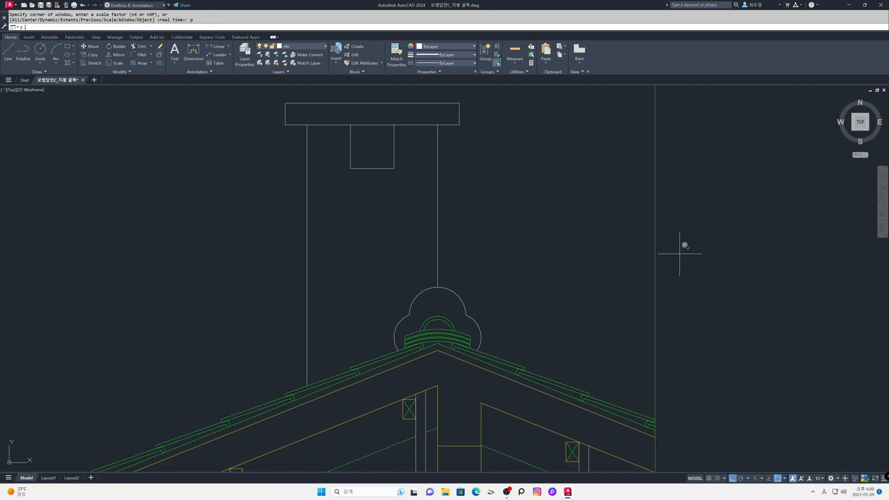
{"action": "key", "text": "Return"}
{"action": "type", "text": "p"}
{"action": "key", "text": "Return"}
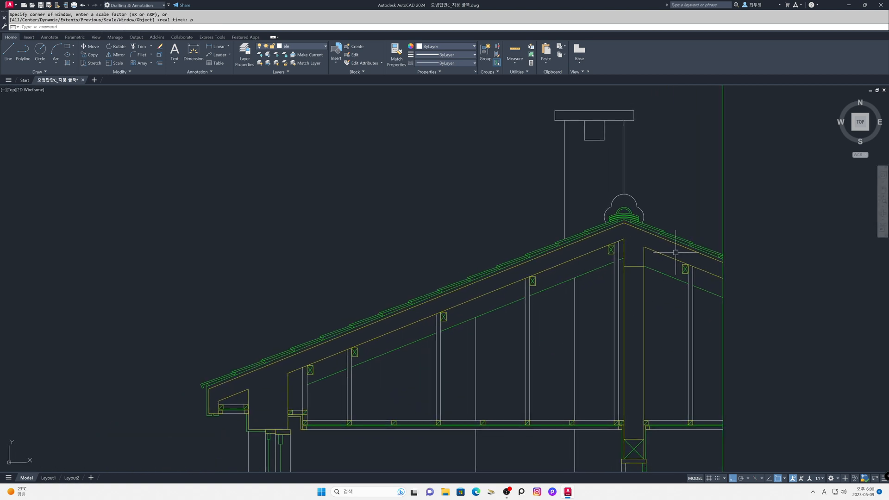
{"action": "left_click", "coordinate": [324, 48]}
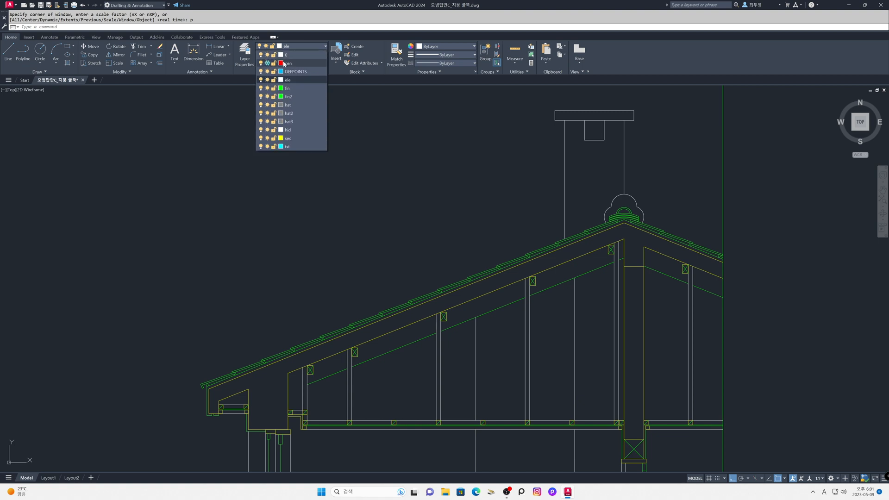
{"action": "left_click", "coordinate": [267, 63]}
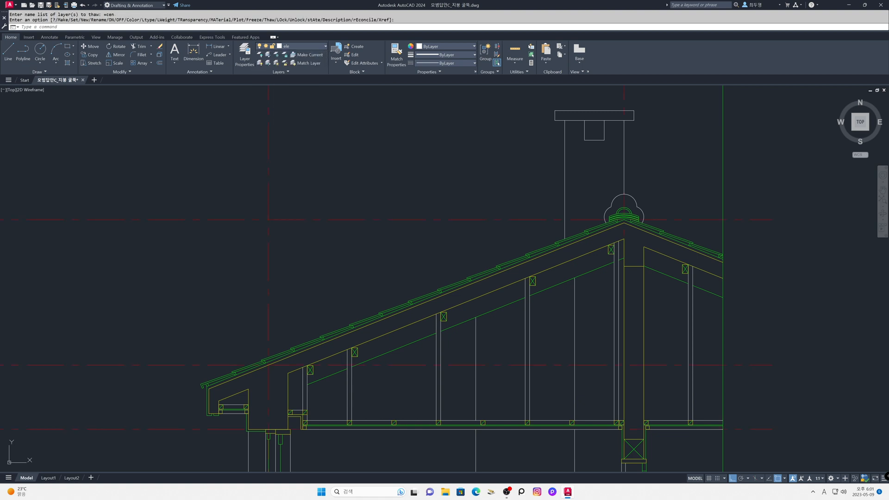